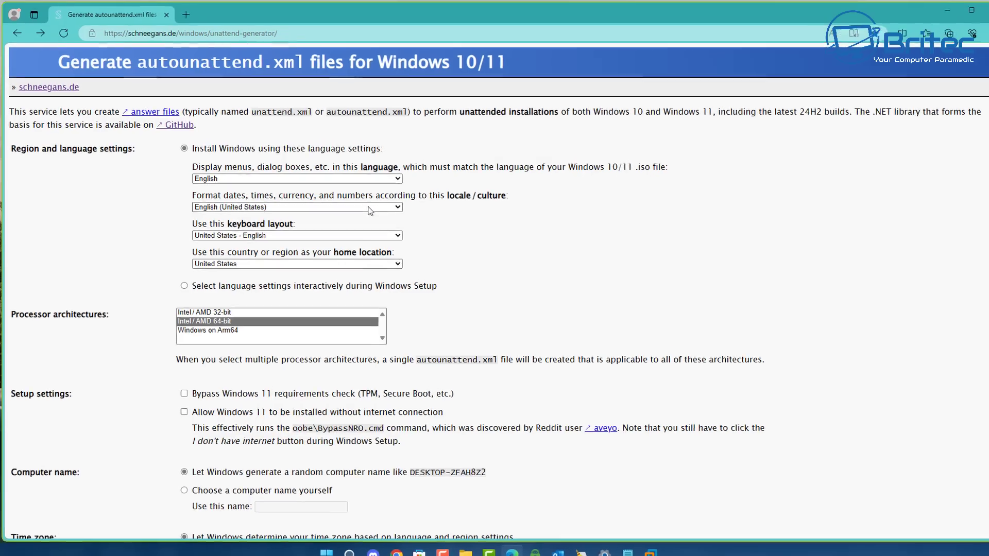
- Choose English (United Kingdom) as the locale, giving a United Kingdom keyboard layout and home location
click(368, 207)
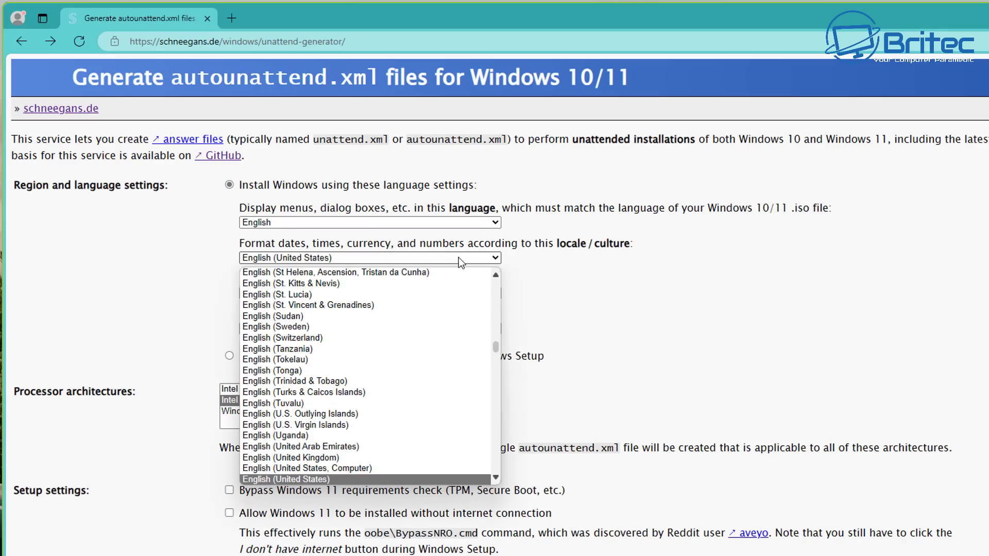
click(349, 458)
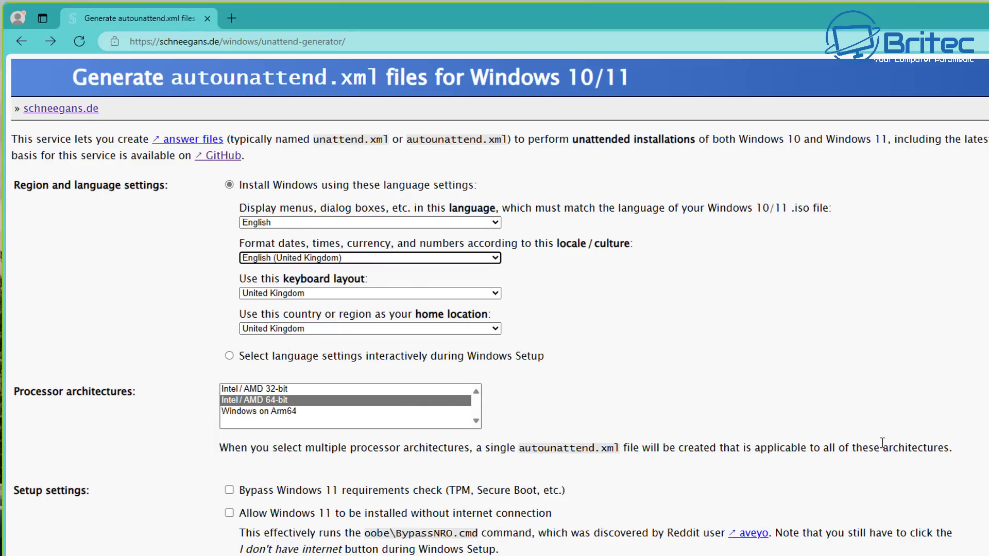
- Tick 'Bypass Windows 11 requirements check' and 'Allow Windows 11 to be installed without internet connection'
click(229, 491)
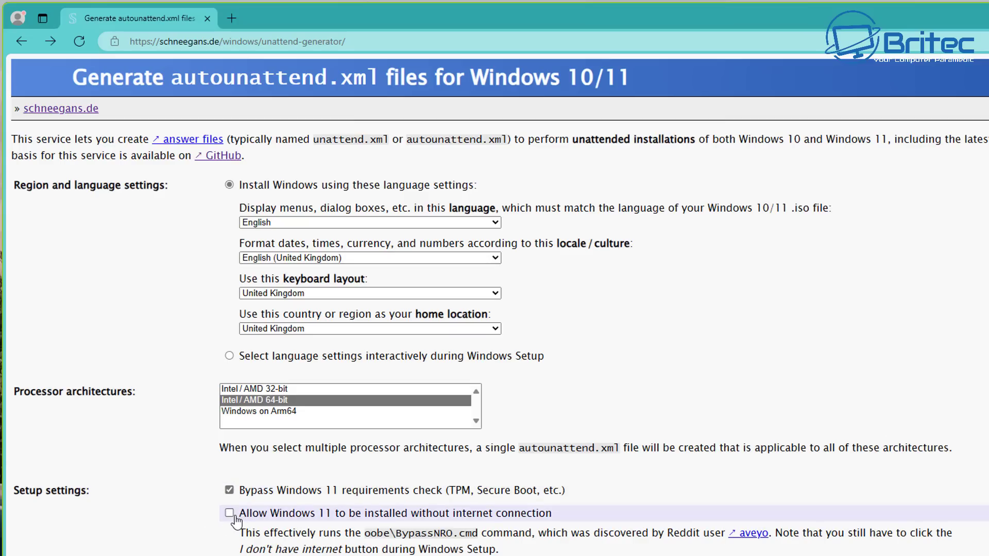
click(229, 514)
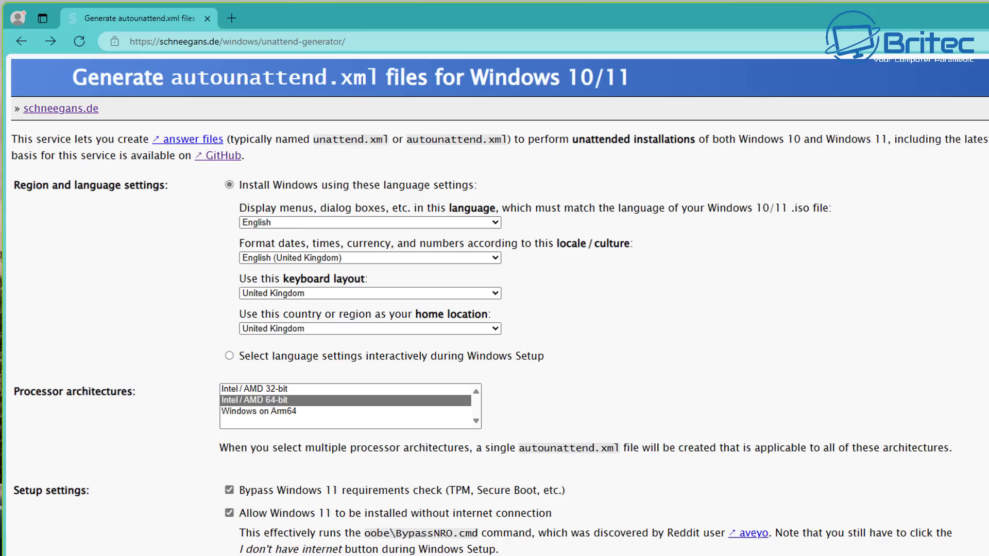
scroll(494, 304, down, 2)
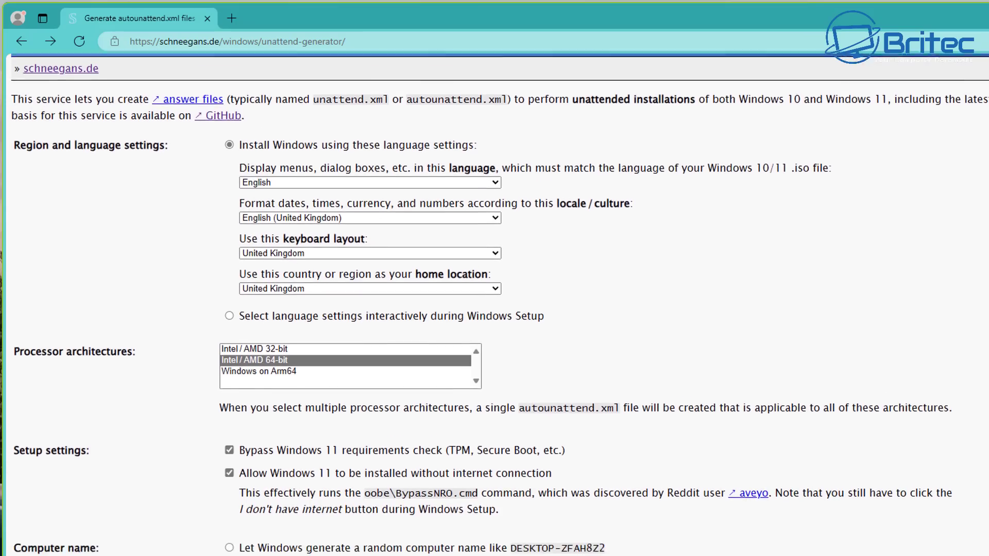
scroll(495, 304, down, 3)
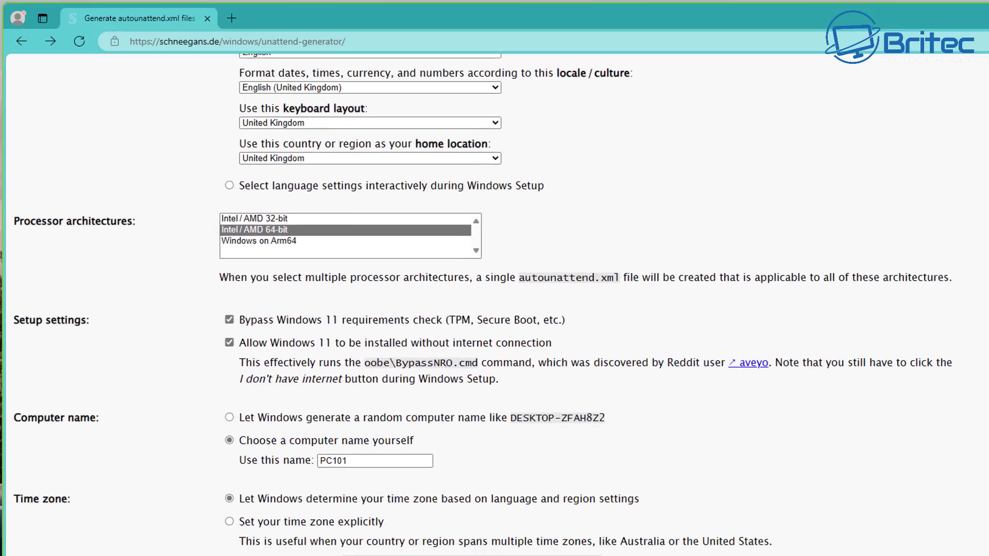
scroll(320, 364, down, 2)
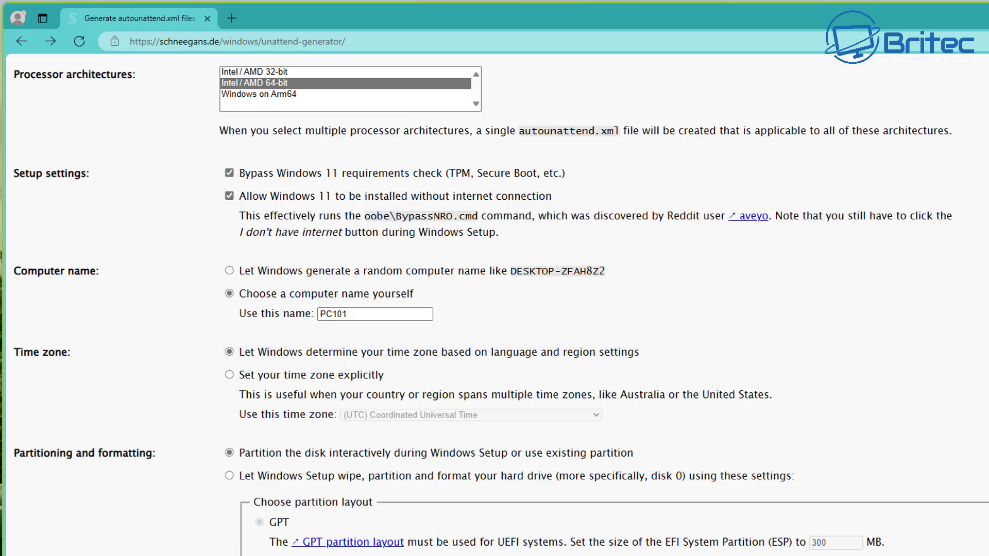
scroll(494, 304, down, 3)
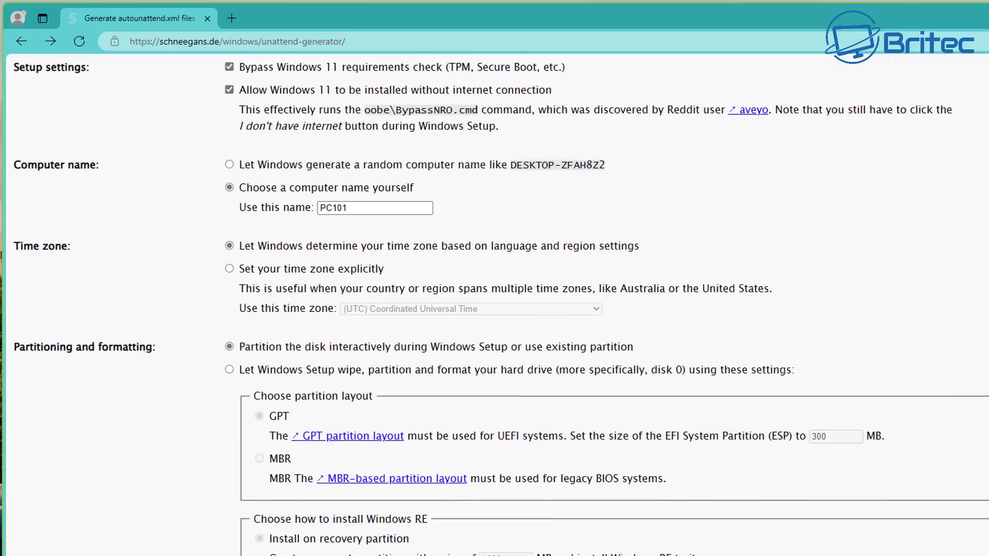
scroll(494, 304, down, 4)
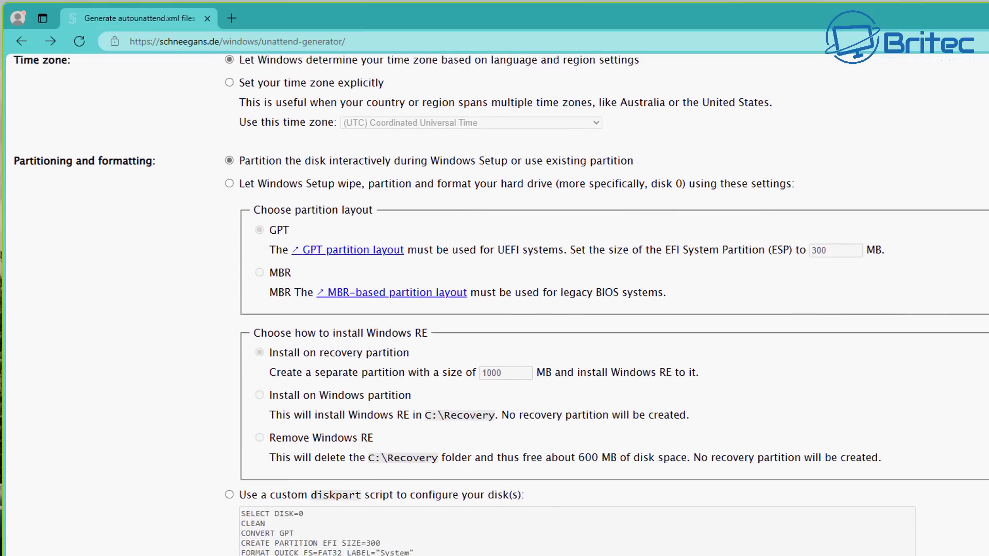
scroll(494, 304, down, 1)
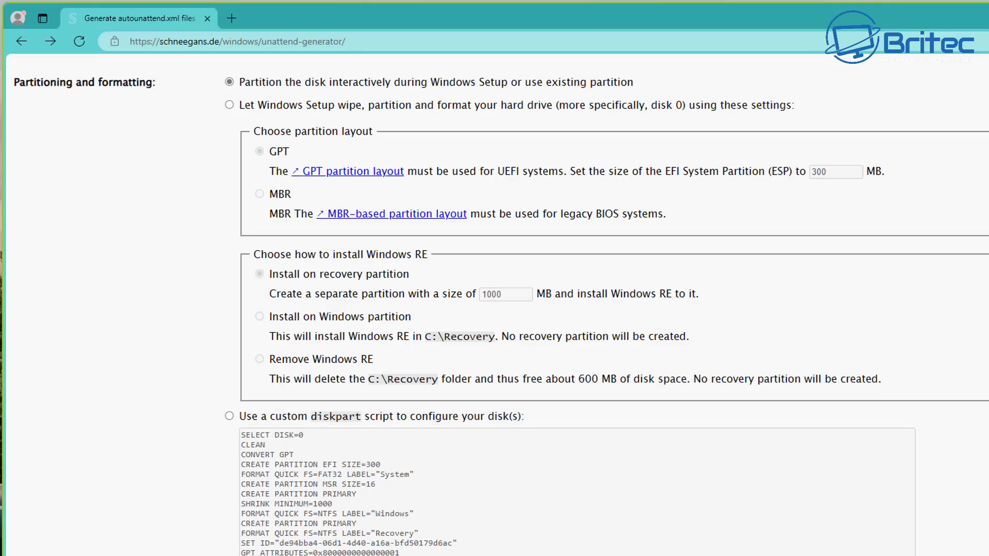
scroll(495, 309, down, 5)
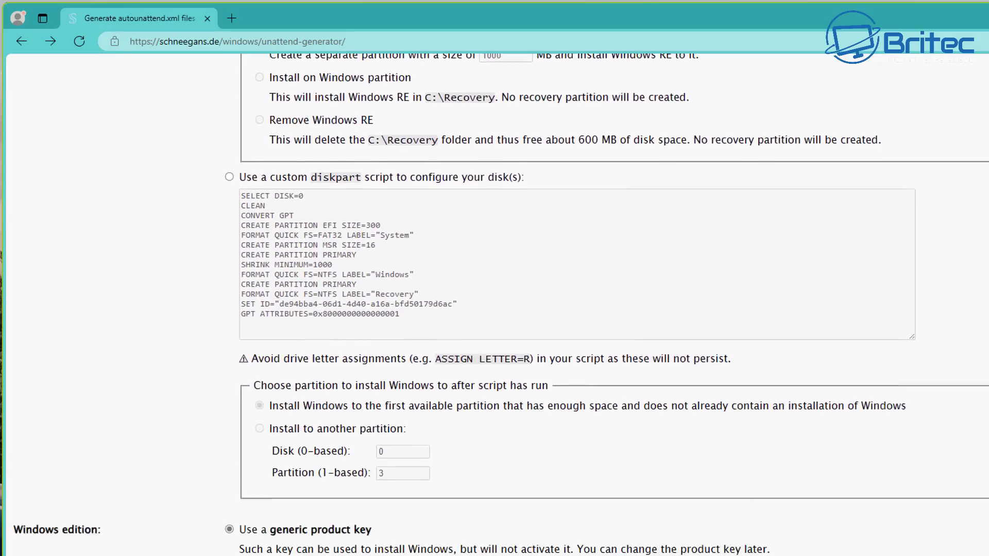
scroll(494, 309, down, 6)
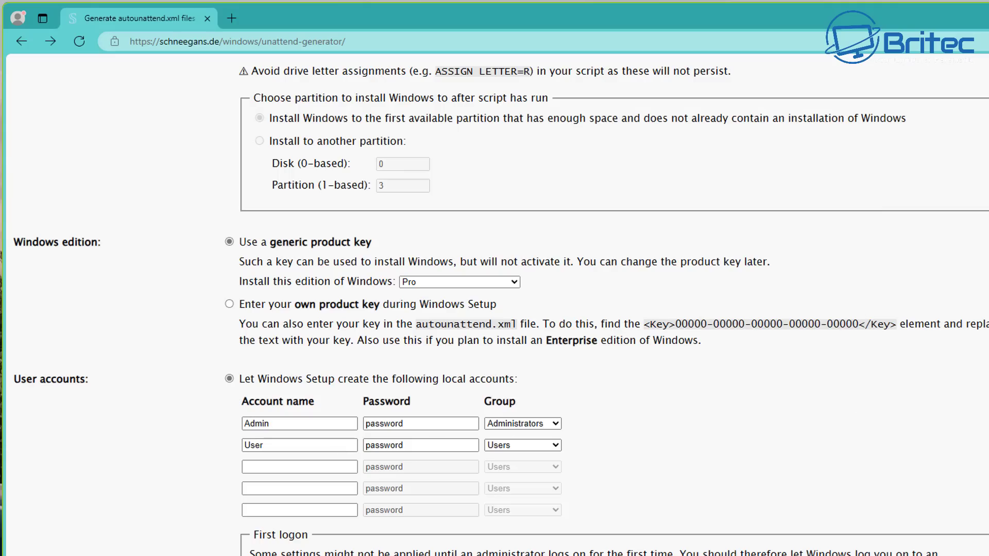
scroll(494, 304, down, 2)
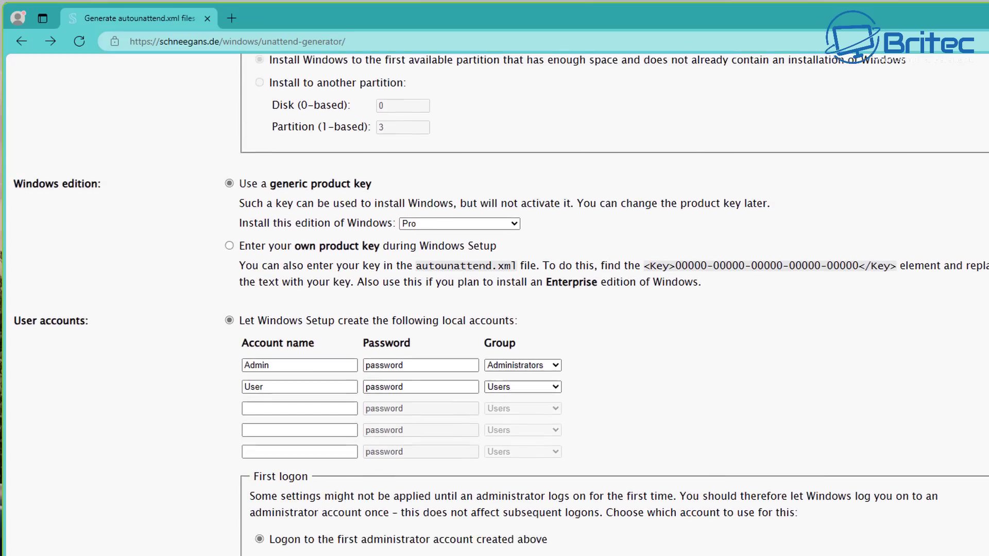
scroll(494, 304, down, 4)
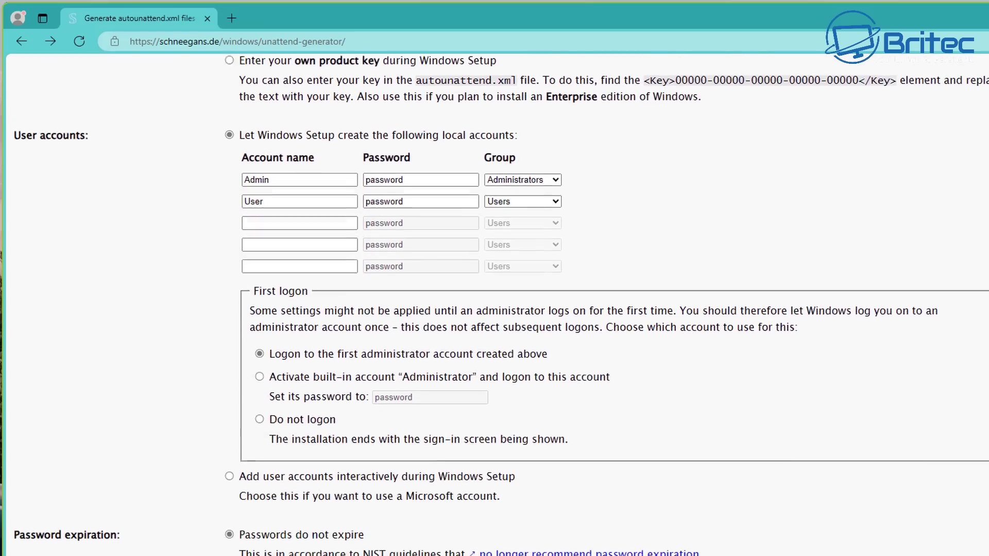
scroll(494, 304, down, 4)
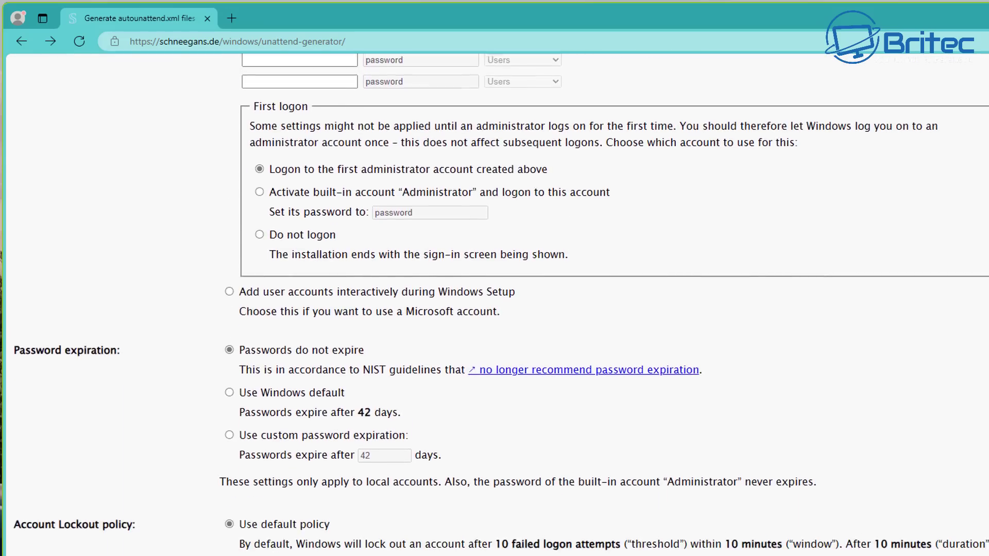
scroll(494, 303, down, 4)
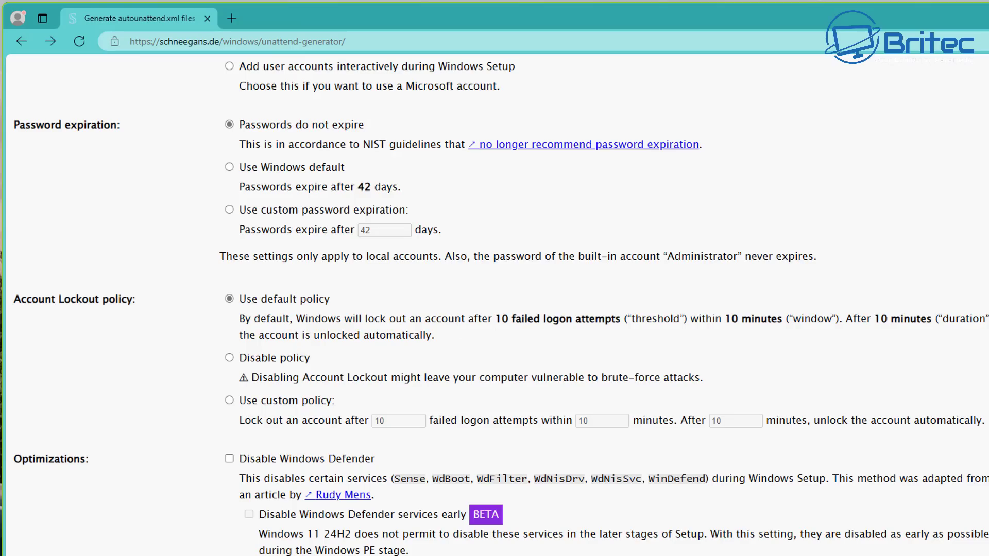
- In Optimizations, tick 'Disable System Protection / System Restore' and leave the other optimizations off
scroll(494, 304, down, 4)
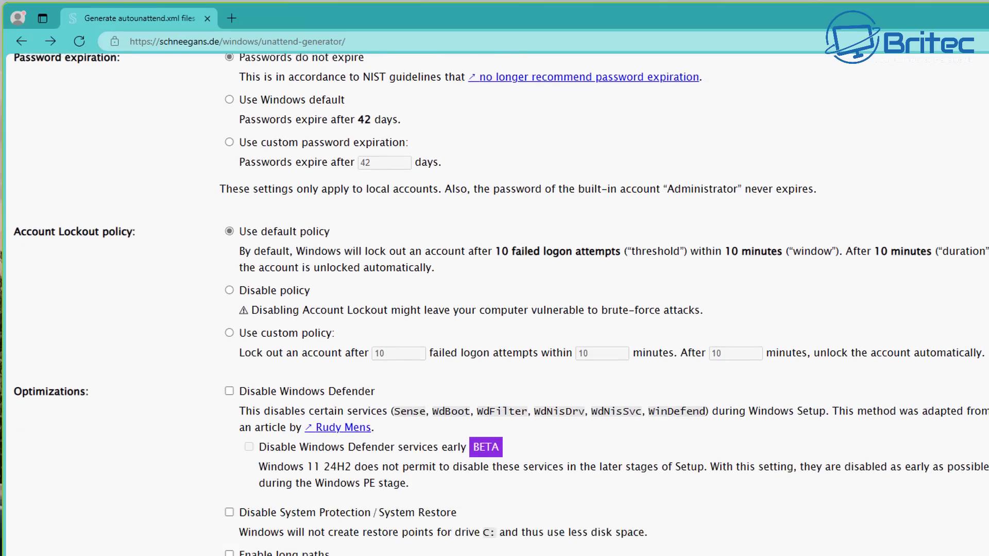
scroll(494, 304, down, 4)
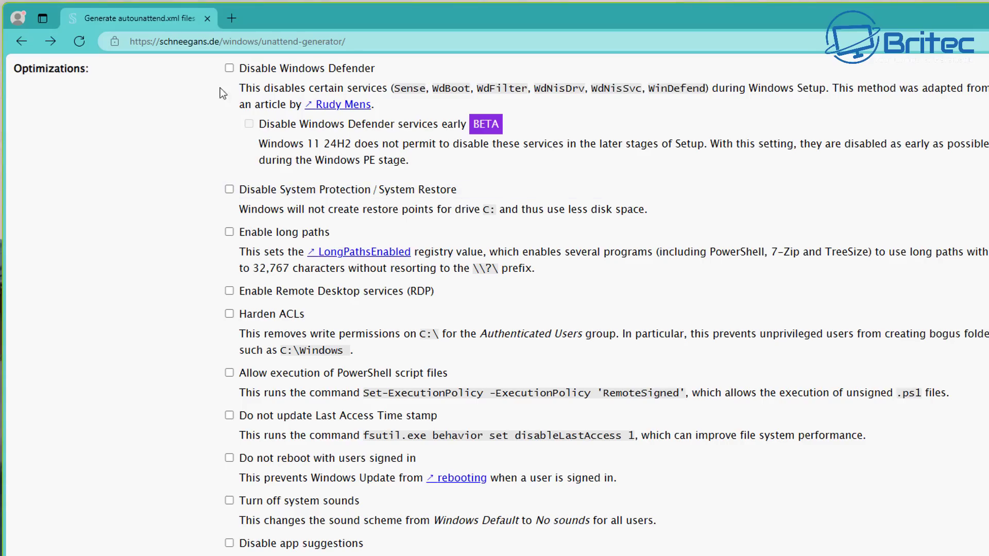
click(229, 191)
scroll(494, 303, down, 3)
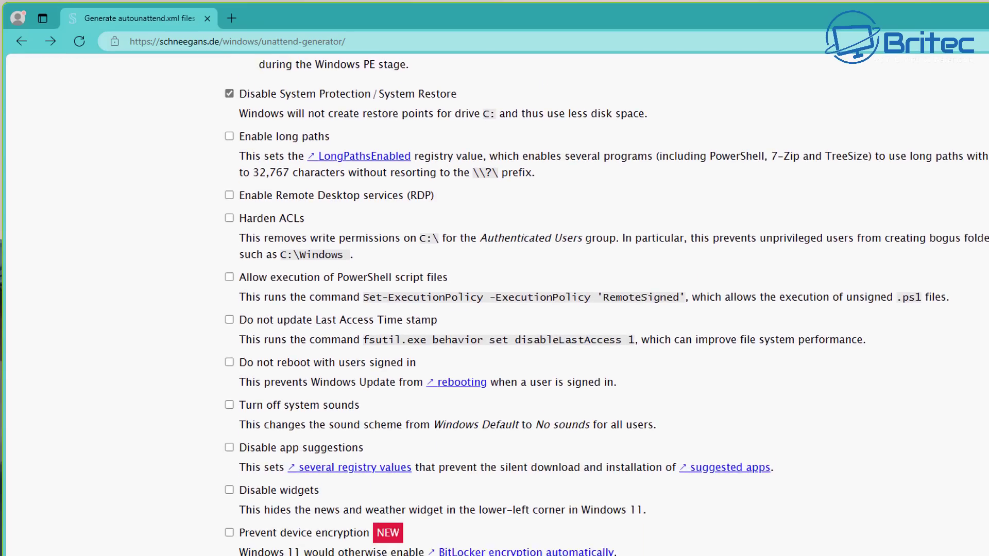
scroll(494, 303, down, 3)
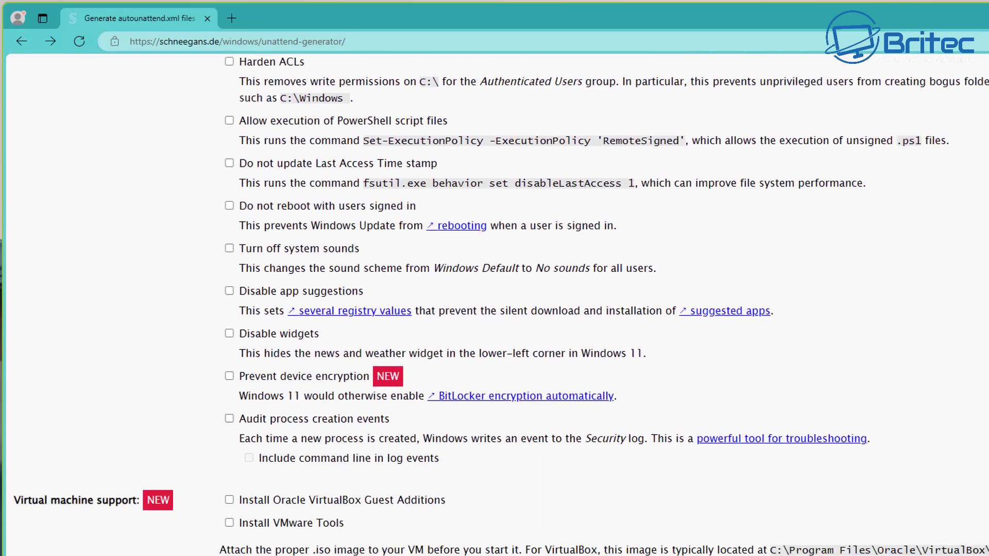
scroll(494, 302, down, 3)
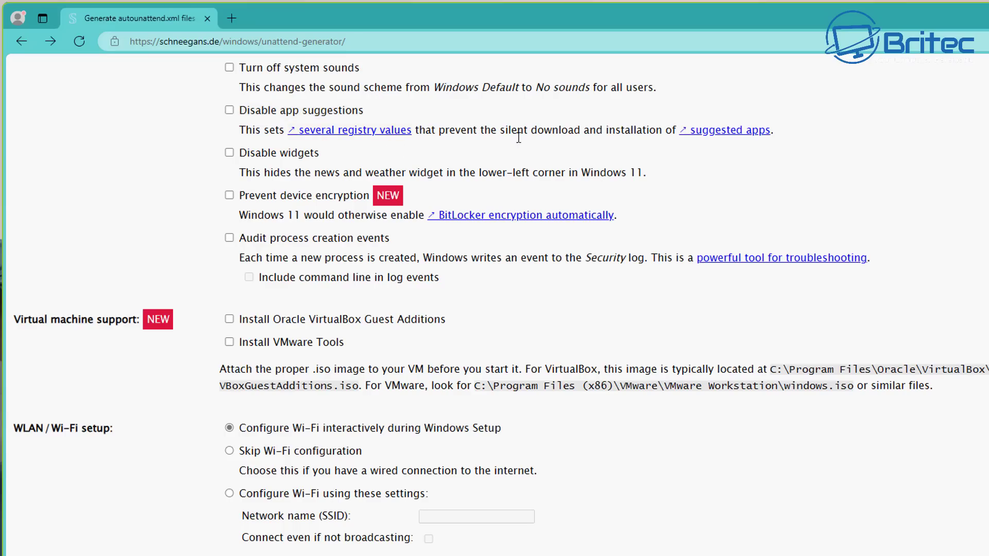
- Tick 'Disable app suggestions', 'Disable widgets' and 'Prevent device encryption'
click(229, 111)
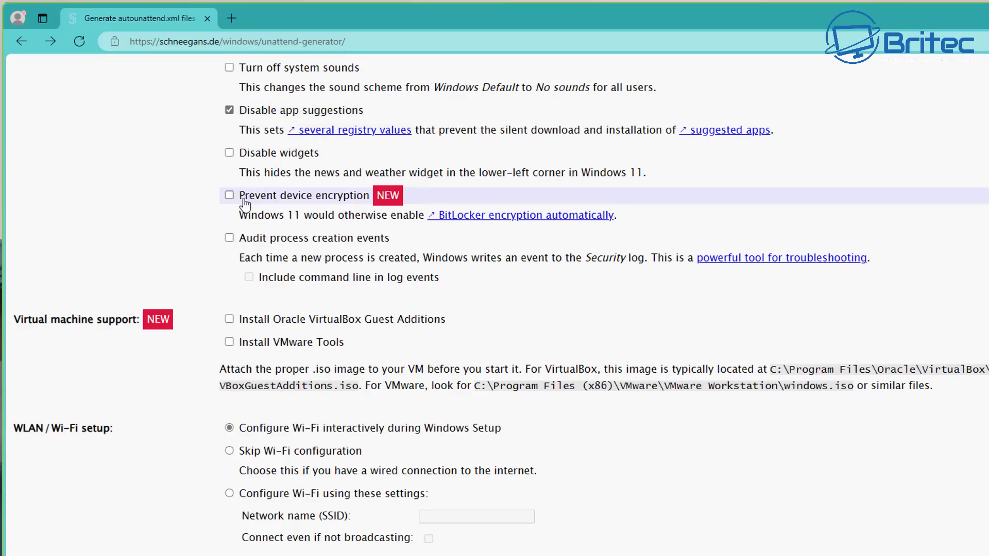
click(230, 153)
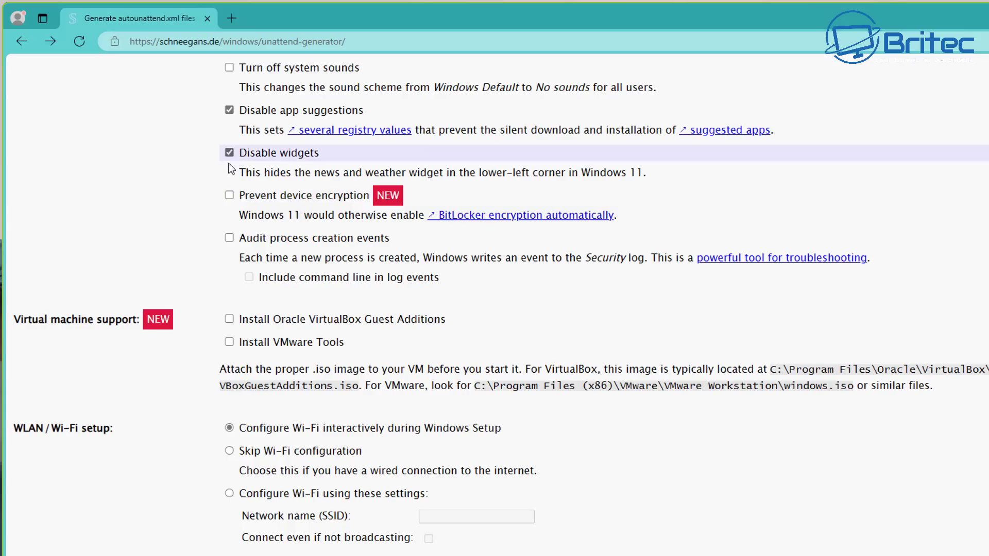
click(230, 196)
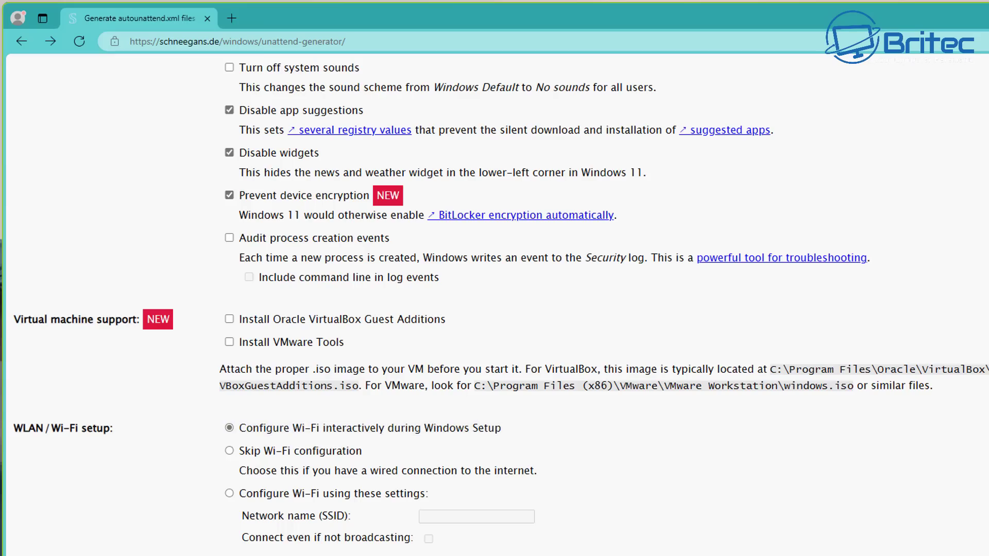
scroll(494, 309, down, 3)
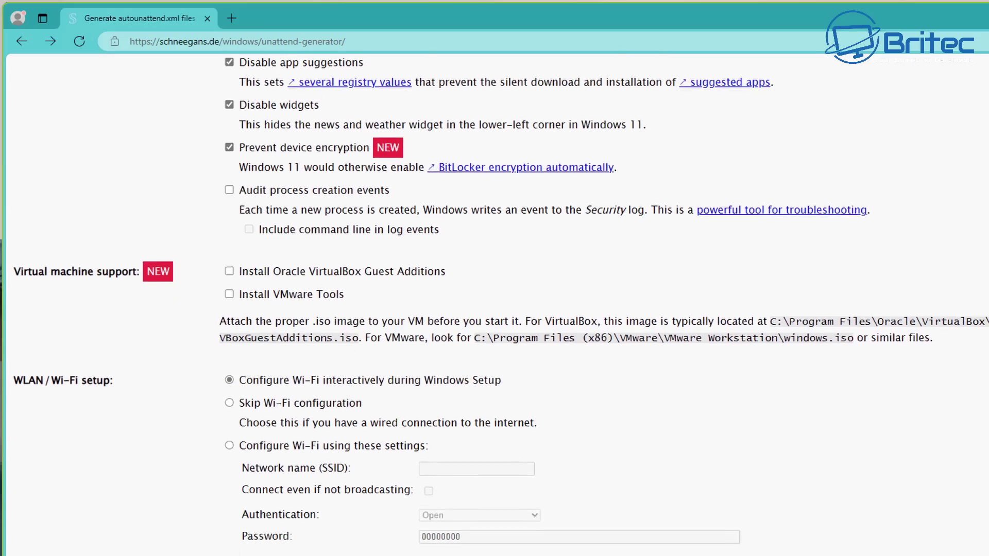
scroll(174, 212, down, 3)
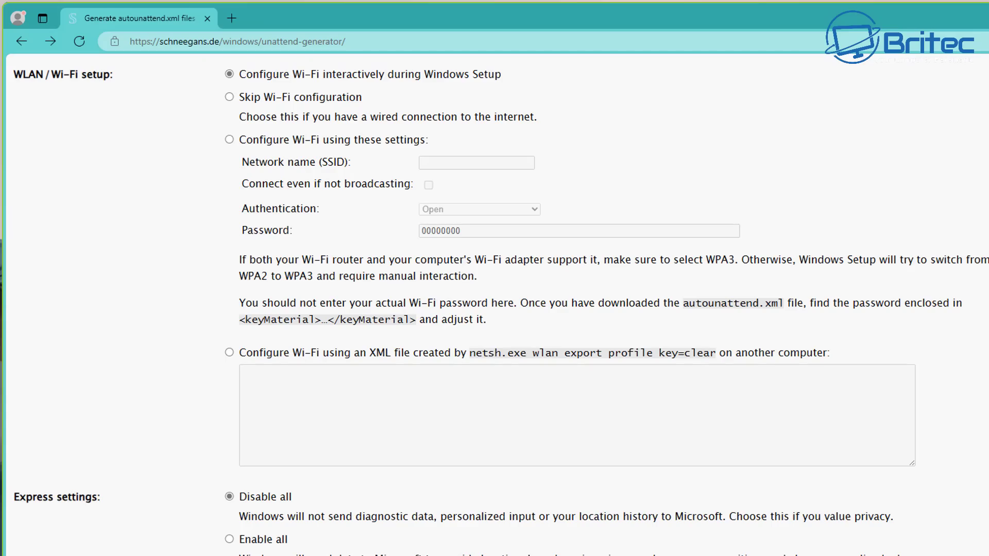
scroll(494, 309, down, 8)
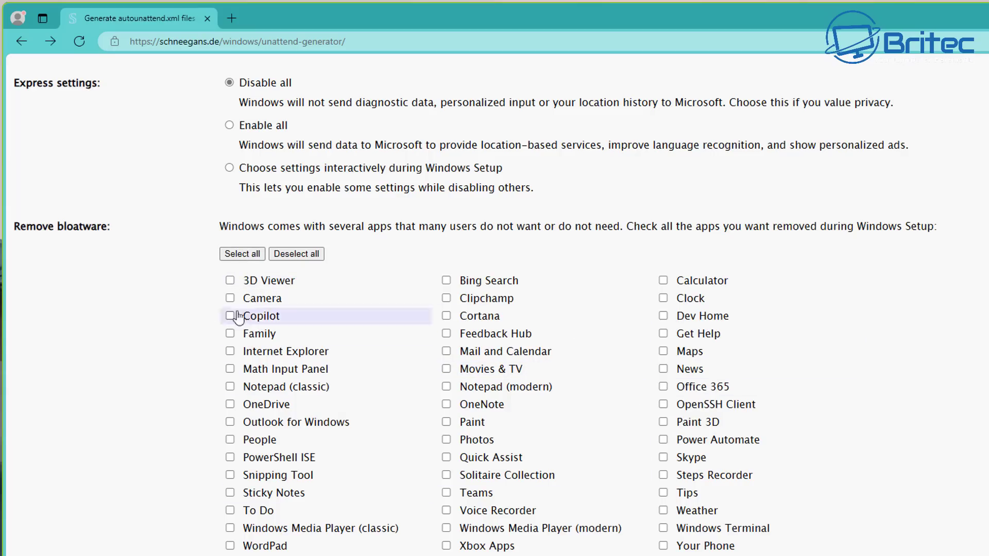
click(243, 255)
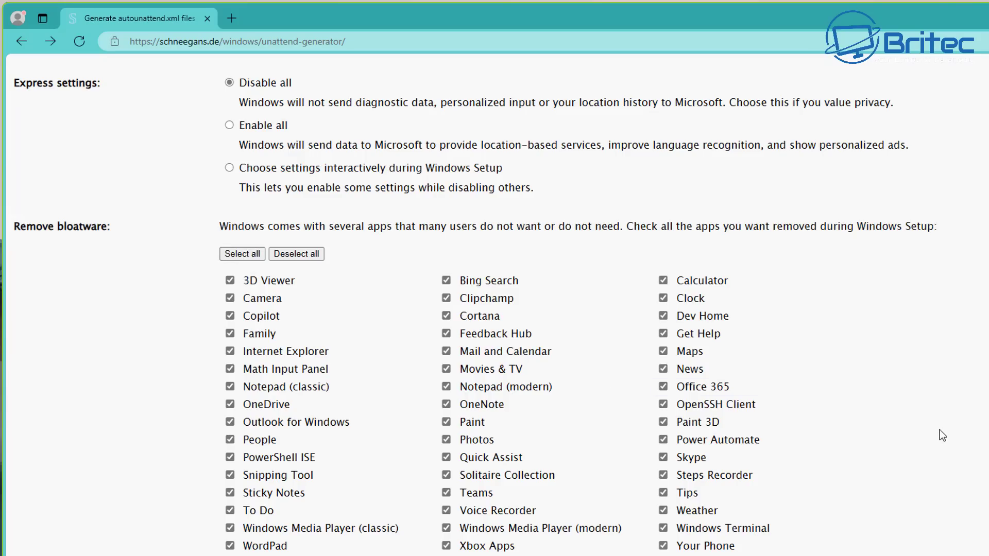
click(446, 546)
click(446, 548)
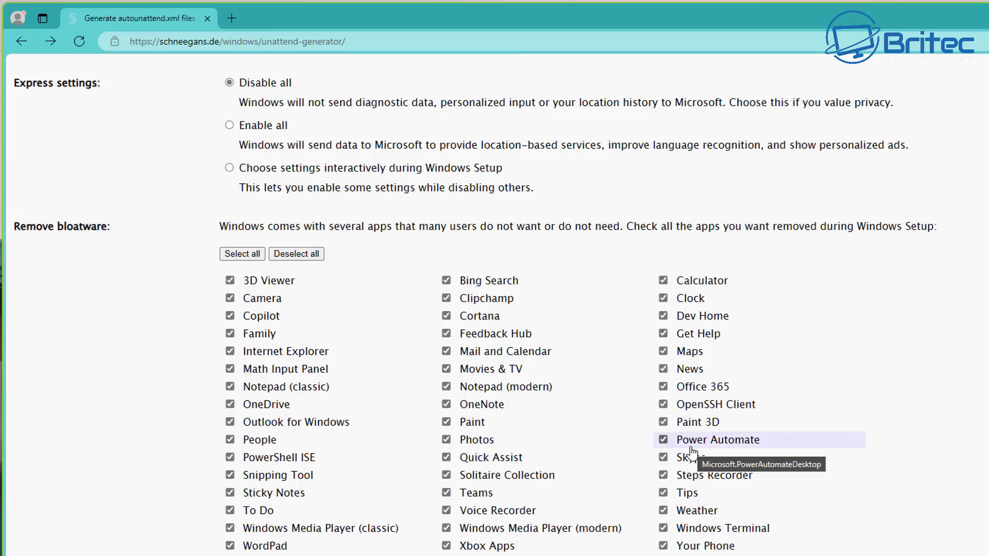
click(447, 441)
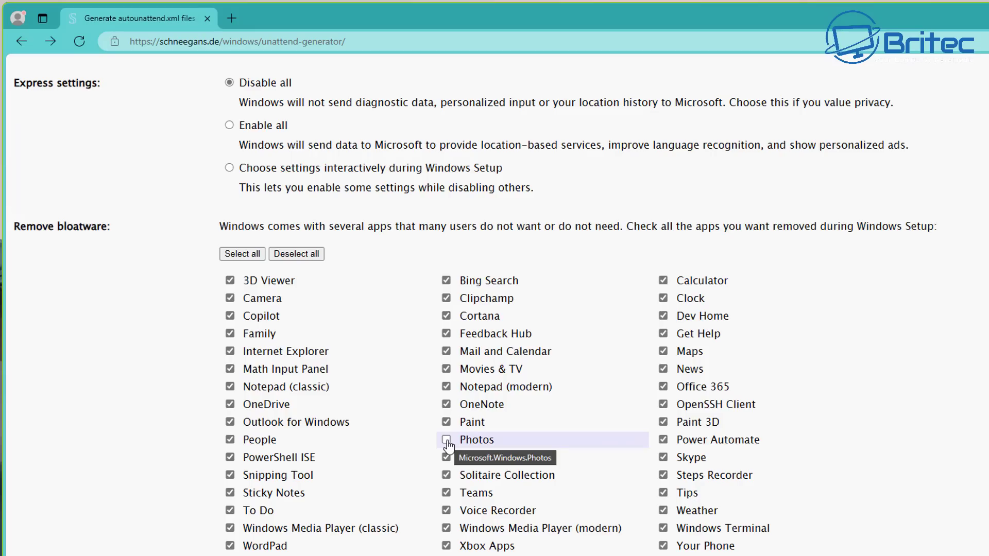
click(446, 441)
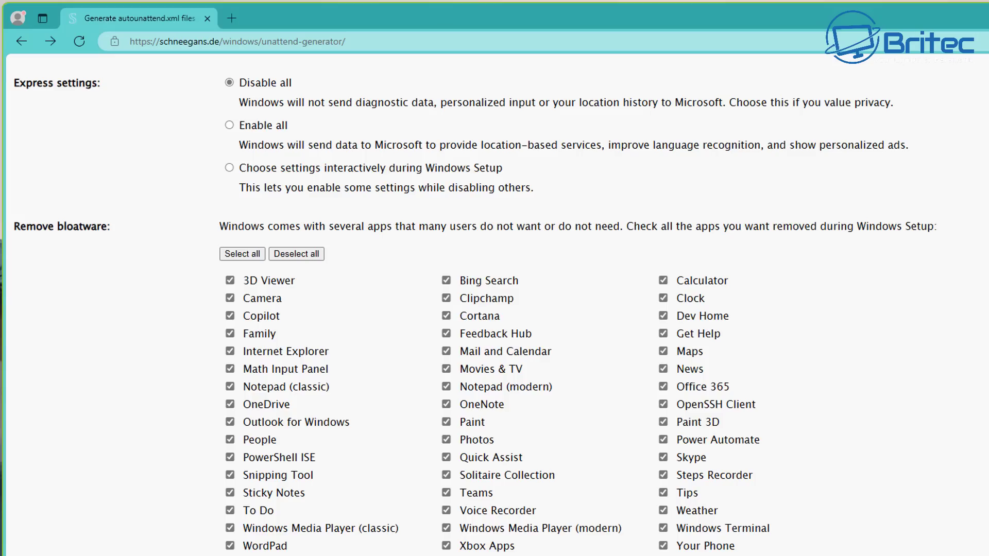
scroll(494, 309, down, 1)
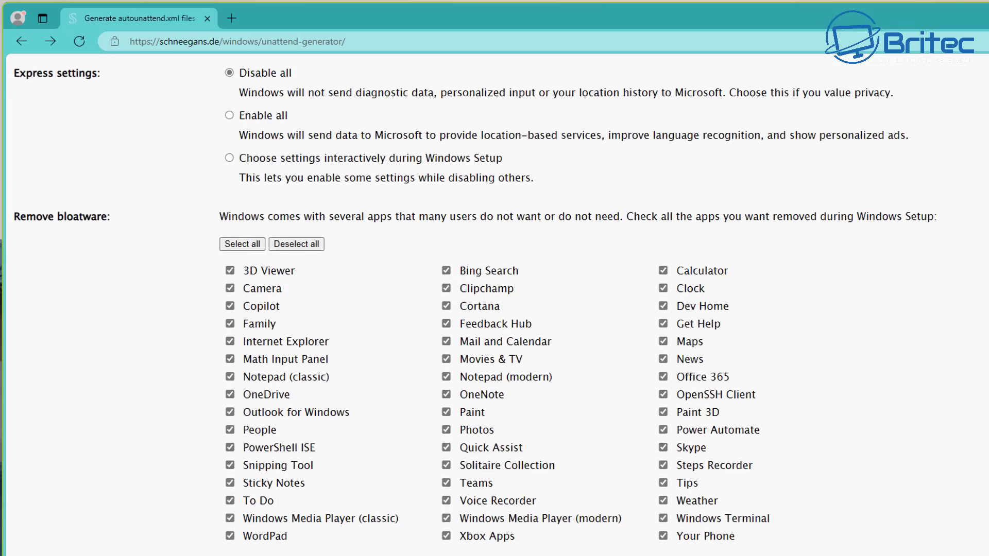
scroll(494, 309, down, 2)
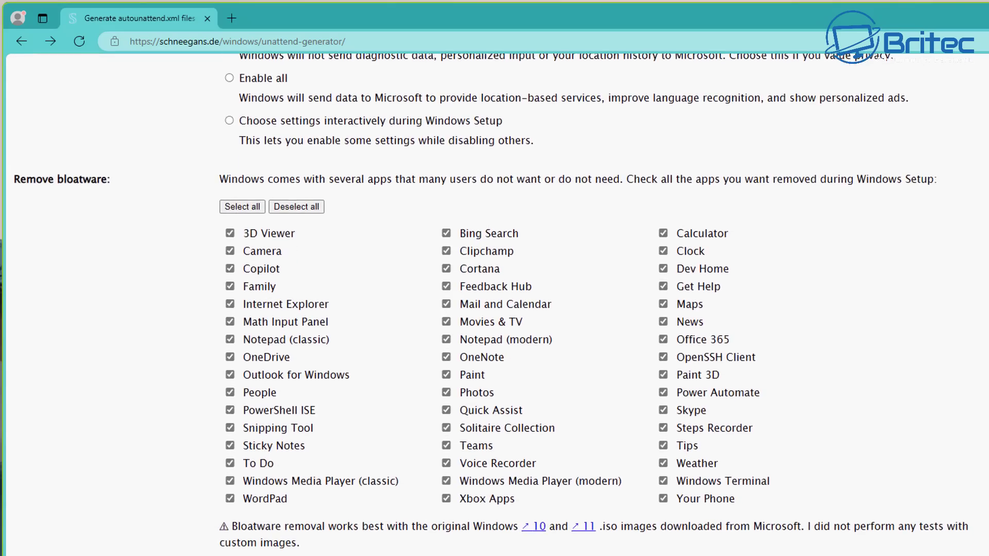
scroll(495, 309, down, 3)
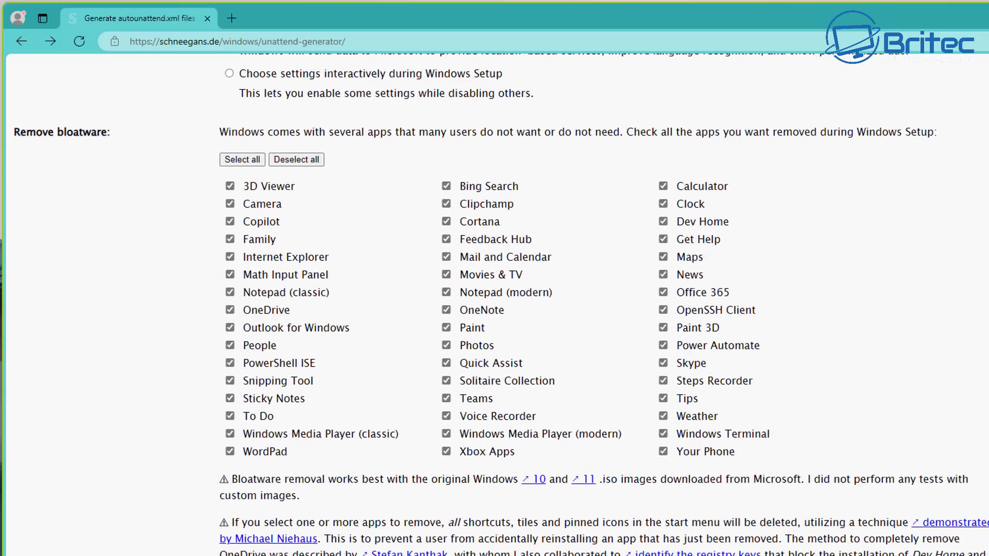
scroll(721, 165, down, 2)
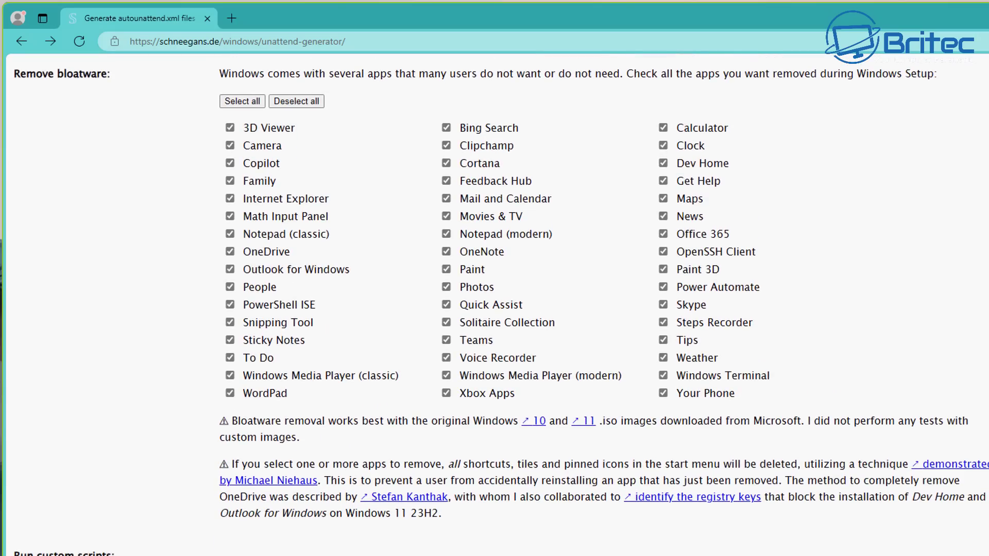
click(663, 128)
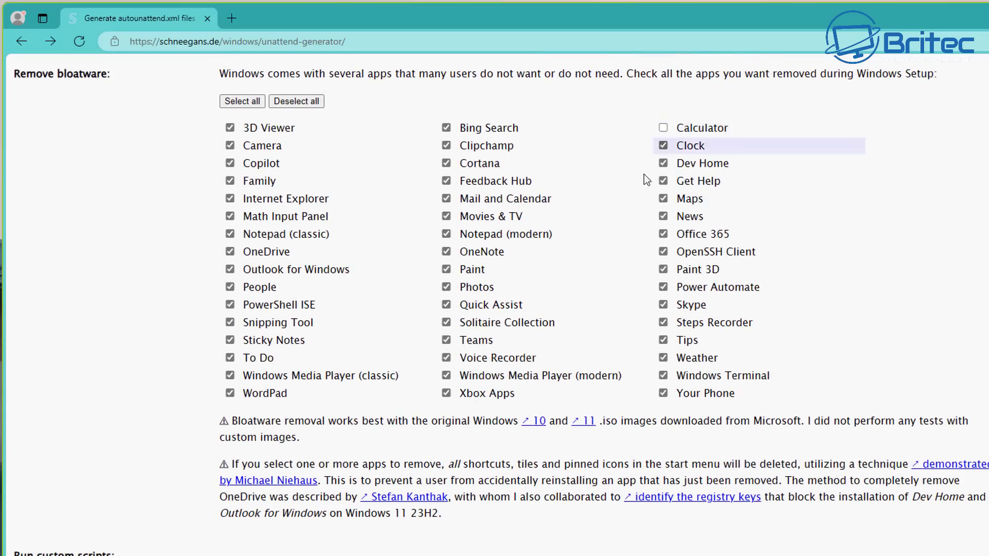
click(663, 128)
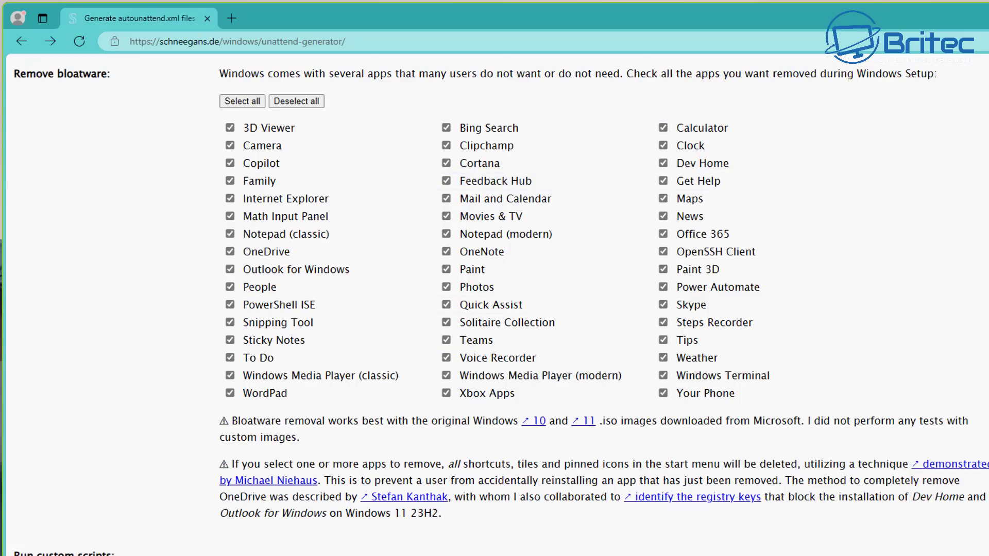
scroll(495, 309, down, 3)
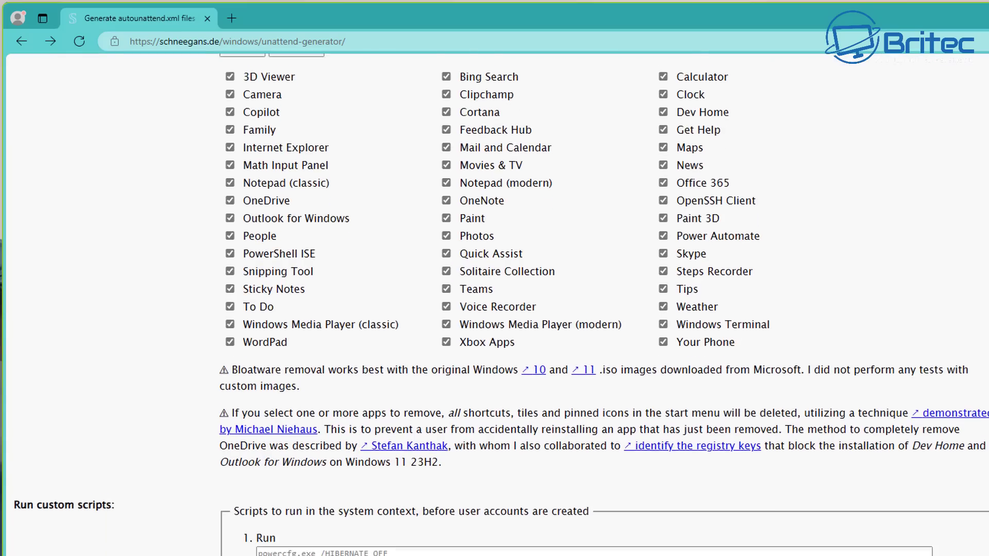
scroll(494, 309, down, 4)
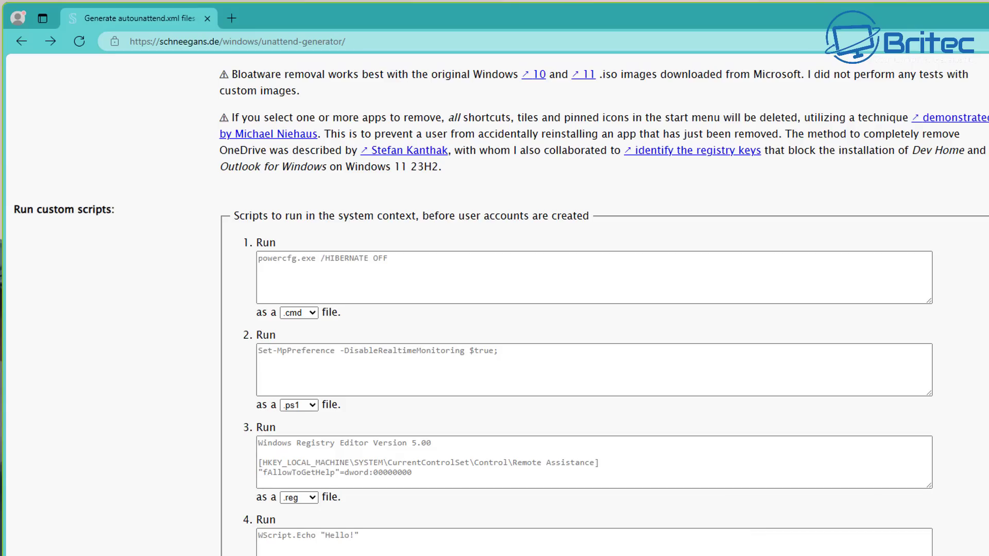
scroll(494, 309, down, 3)
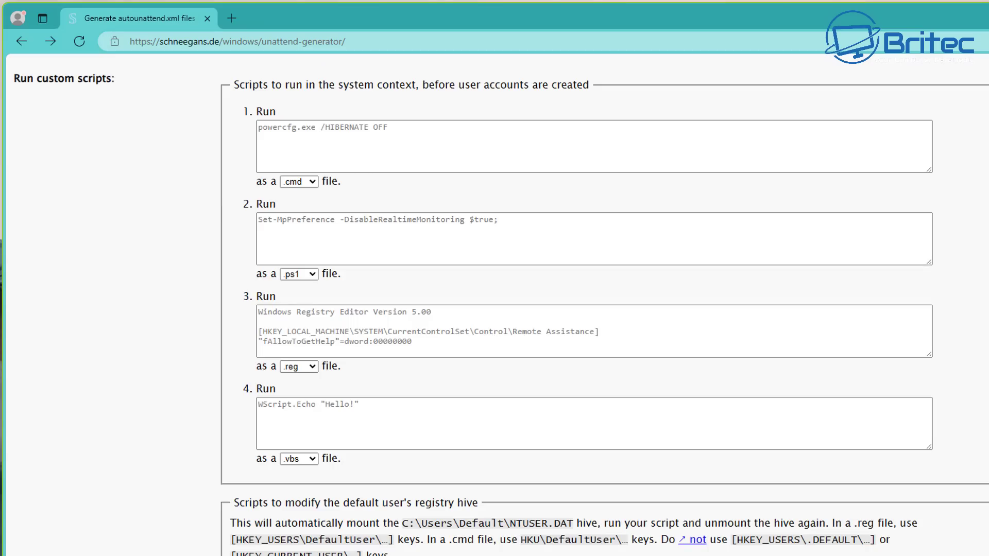
scroll(495, 309, down, 3)
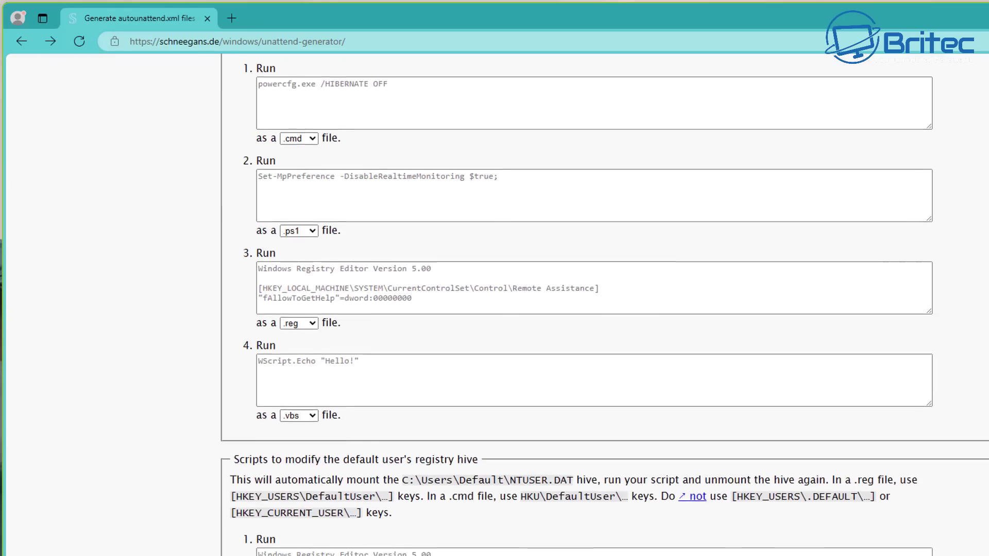
scroll(495, 309, down, 4)
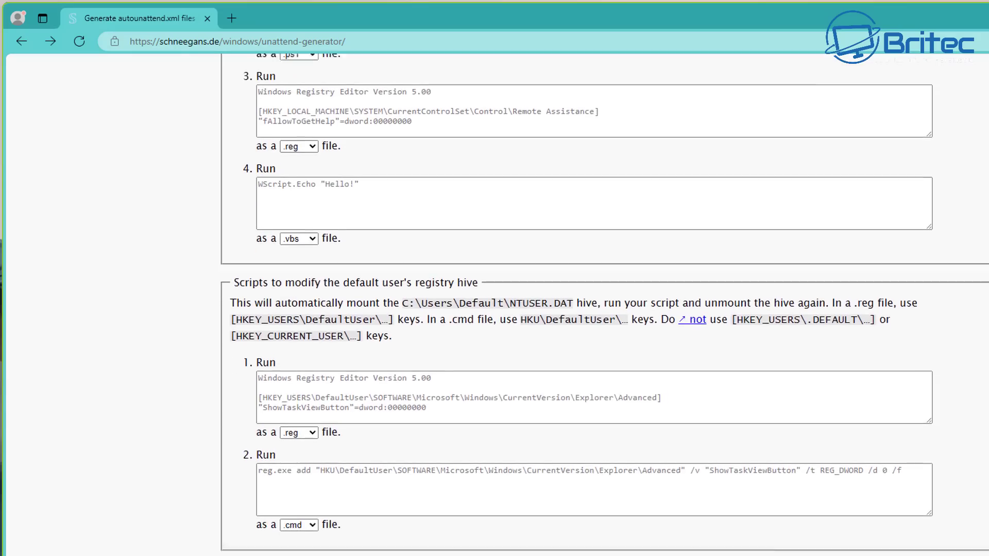
click(876, 417)
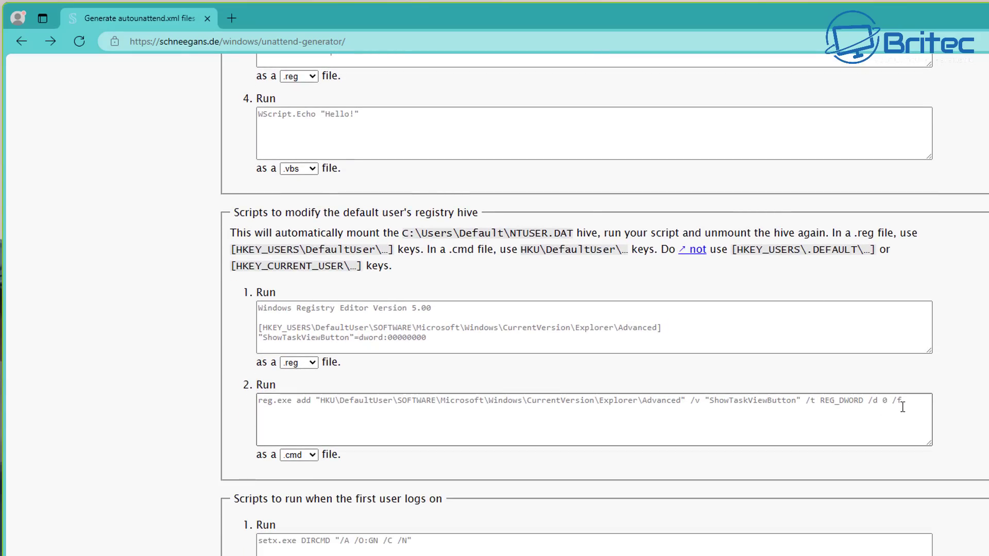
scroll(324, 412, down, 14)
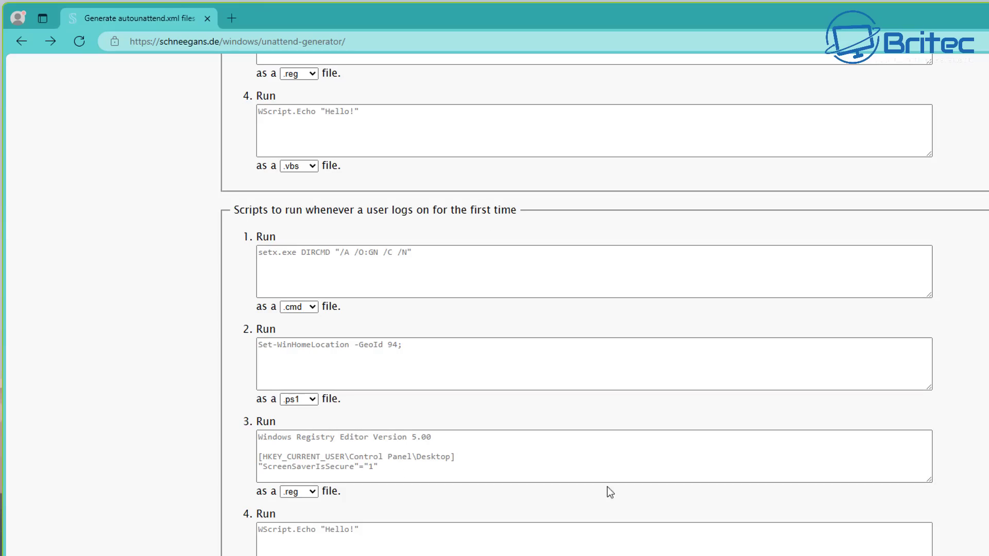
scroll(738, 472, down, 5)
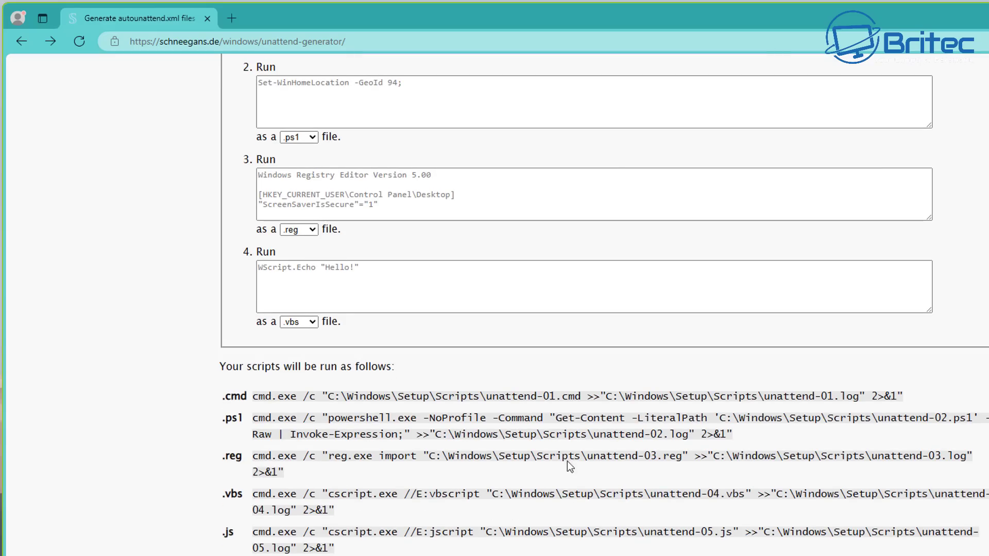
scroll(437, 441, down, 7)
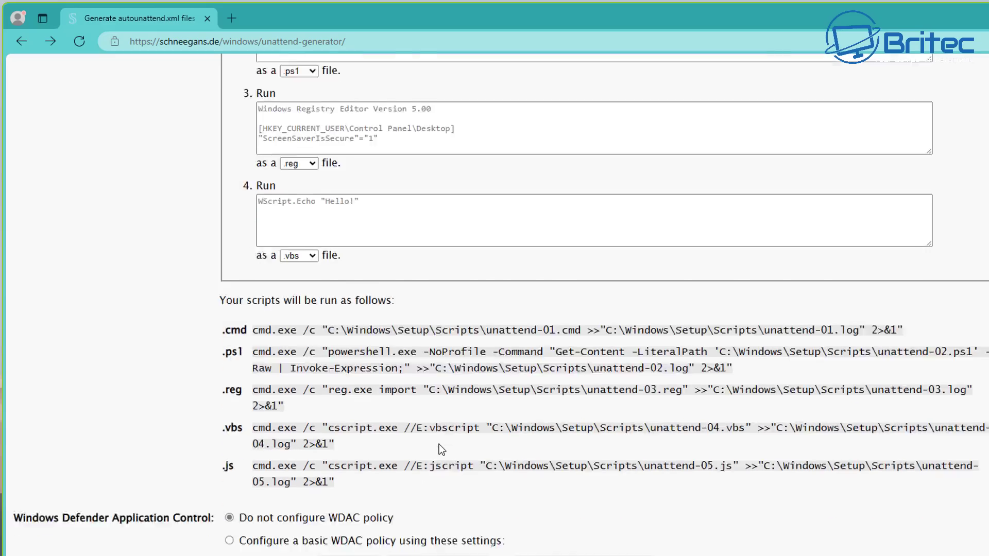
scroll(441, 444, down, 1)
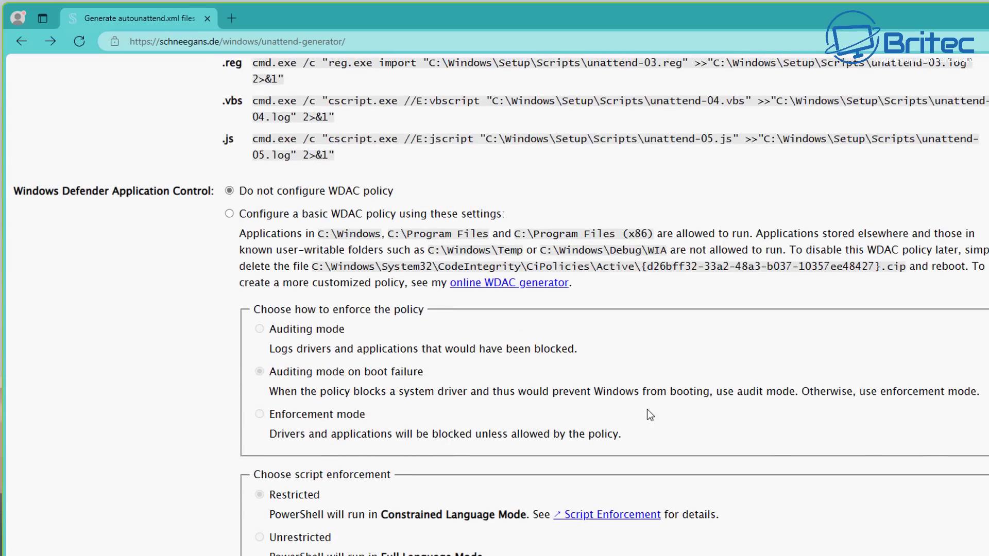
scroll(647, 409, down, 4)
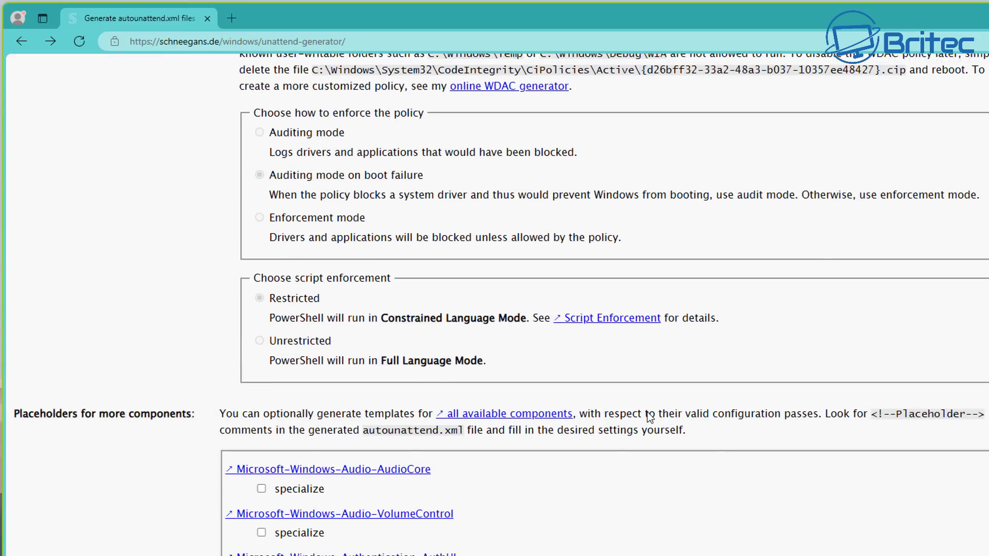
scroll(648, 414, down, 3)
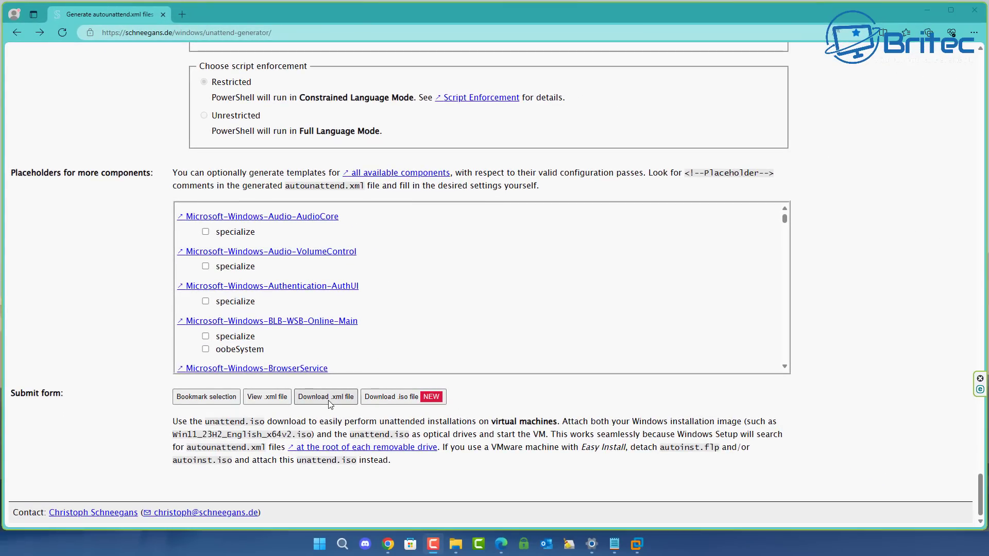
- Download the generated 37.3 KB autounattend.xml and keep it in Edge's downloads
click(329, 400)
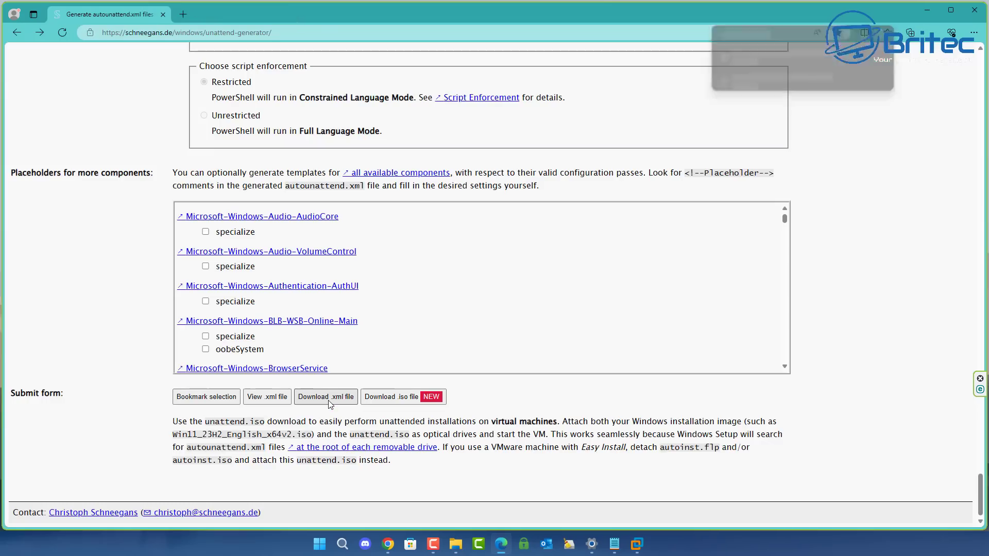
click(807, 93)
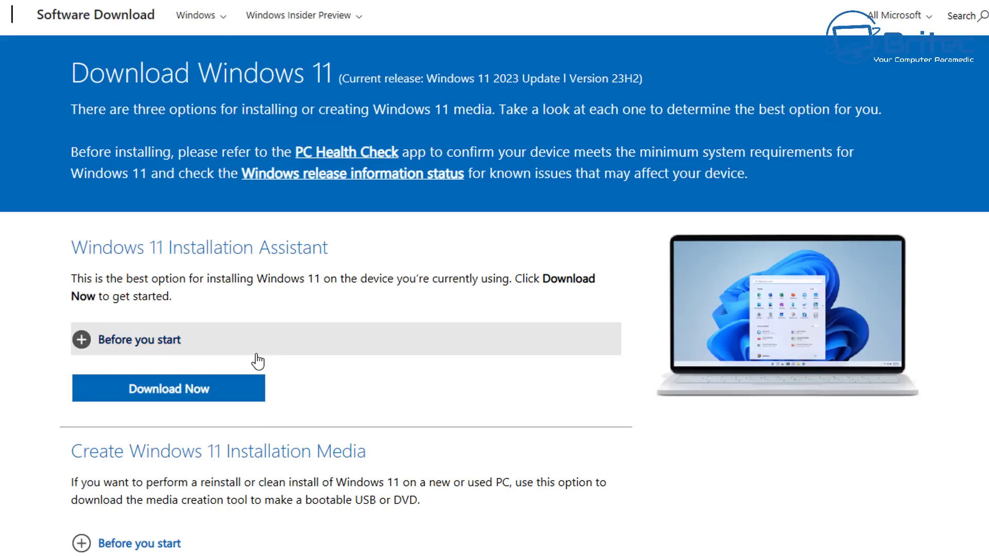
- Under Download Windows 11 Disk Image (ISO), select Windows 11 (multi-edition ISO) and request its download
scroll(373, 403, down, 1)
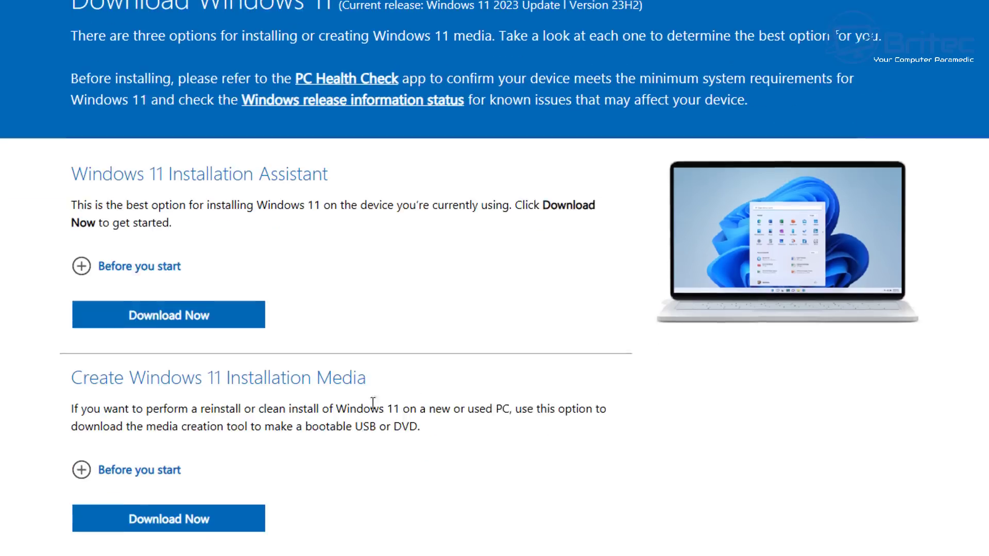
scroll(210, 425, down, 2)
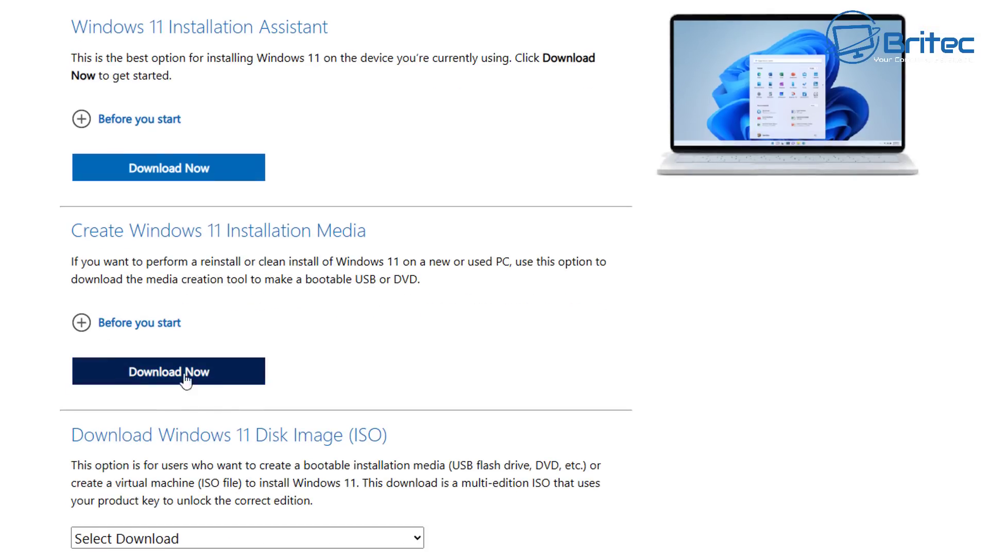
click(194, 372)
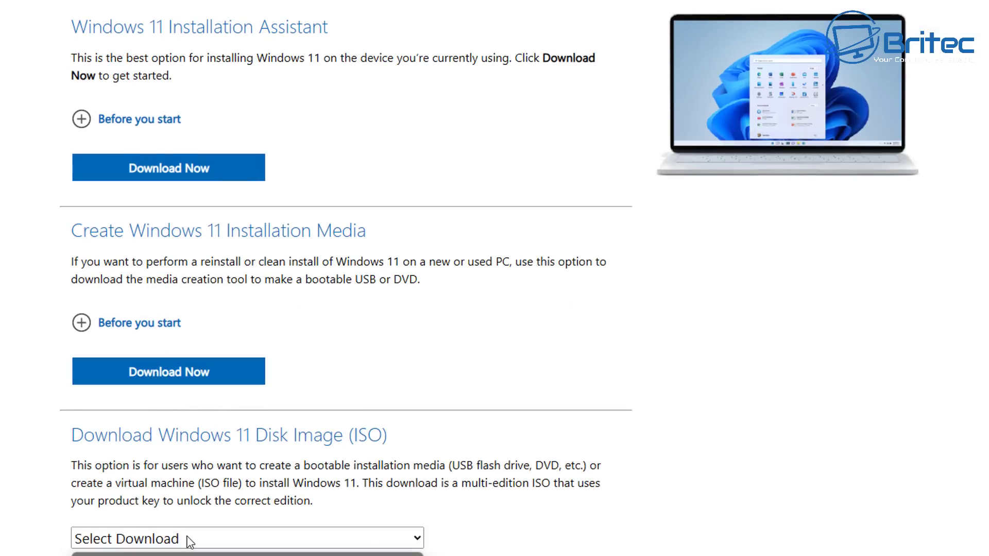
click(247, 538)
scroll(762, 510, down, 1)
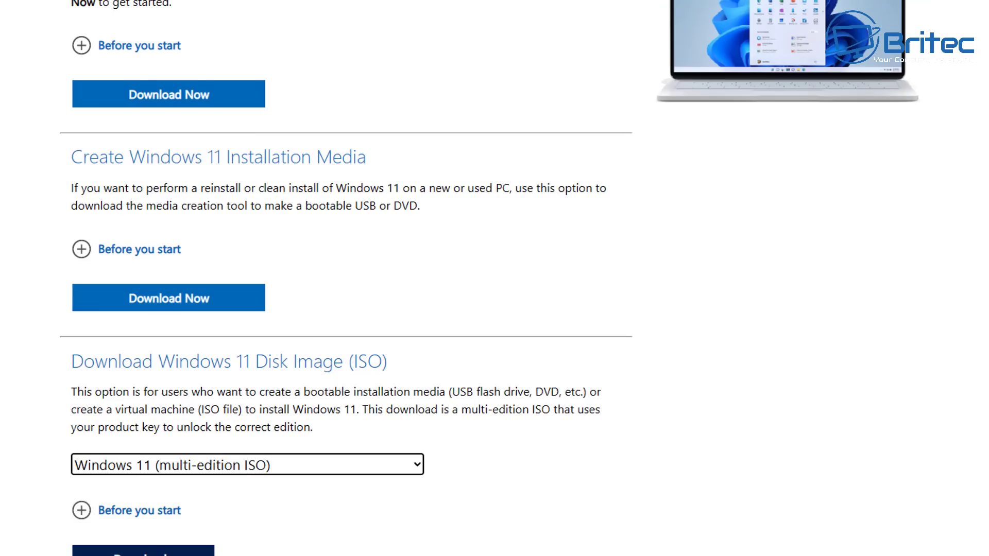
click(175, 551)
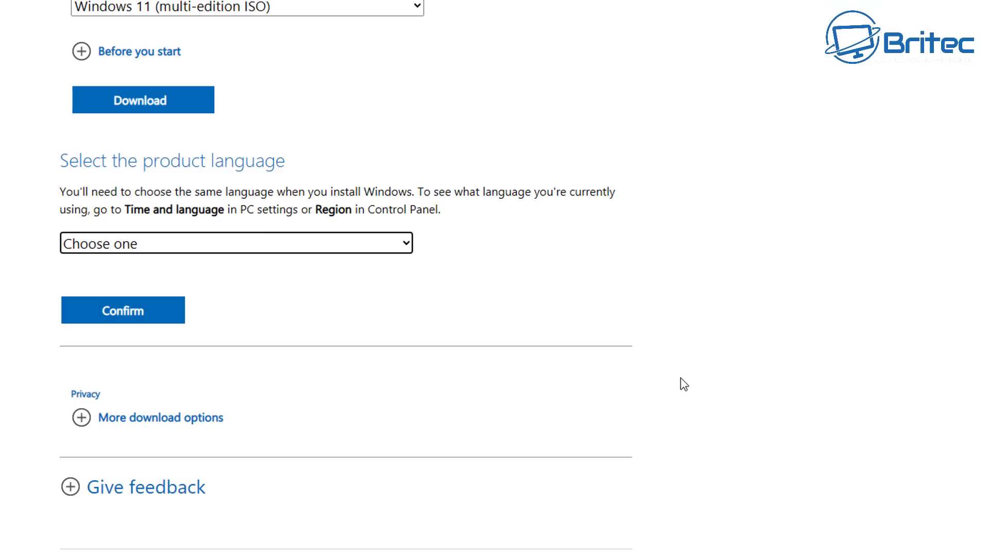
- Choose English International as the product language and confirm it to get the download links
click(133, 249)
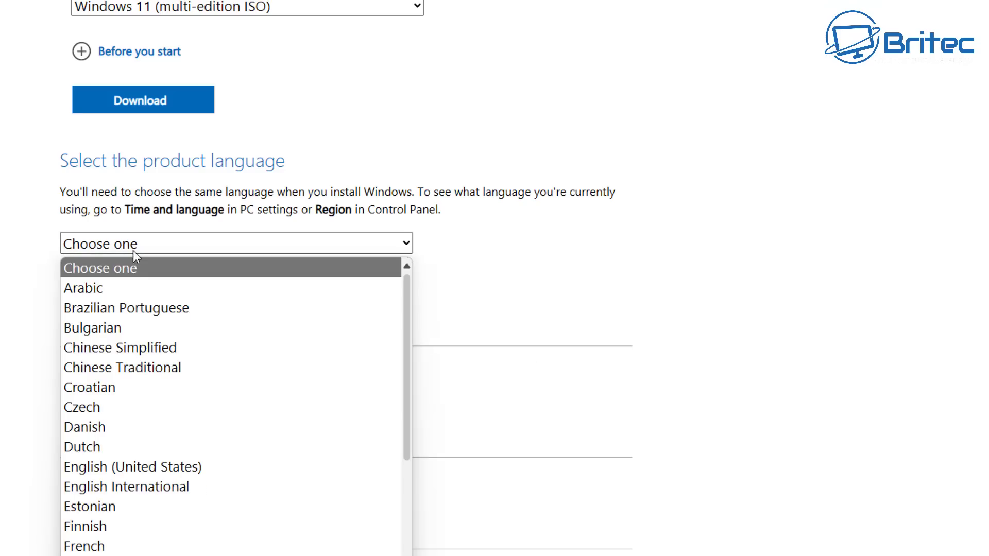
click(158, 498)
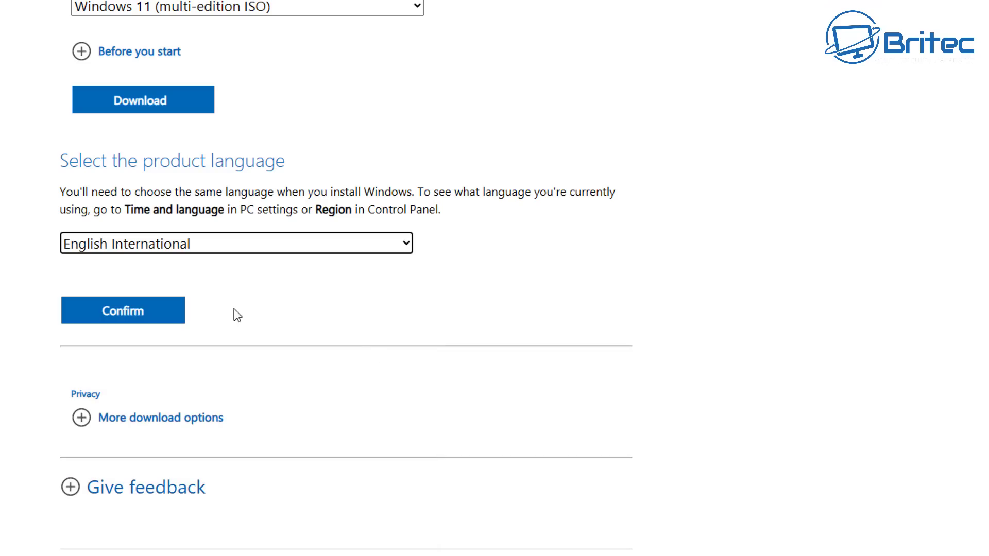
click(195, 247)
scroll(264, 477, down, 6)
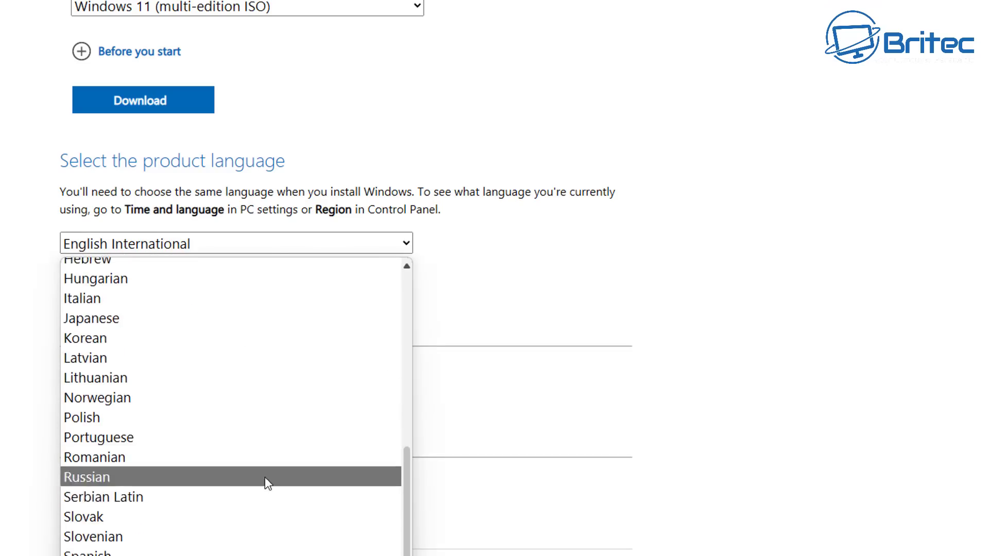
scroll(276, 512, up, 5)
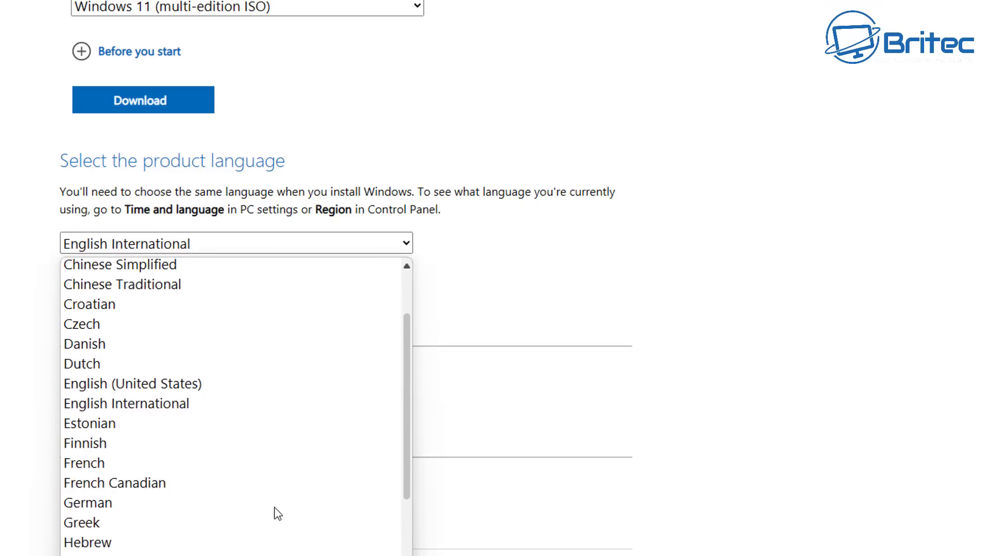
scroll(219, 425, up, 2)
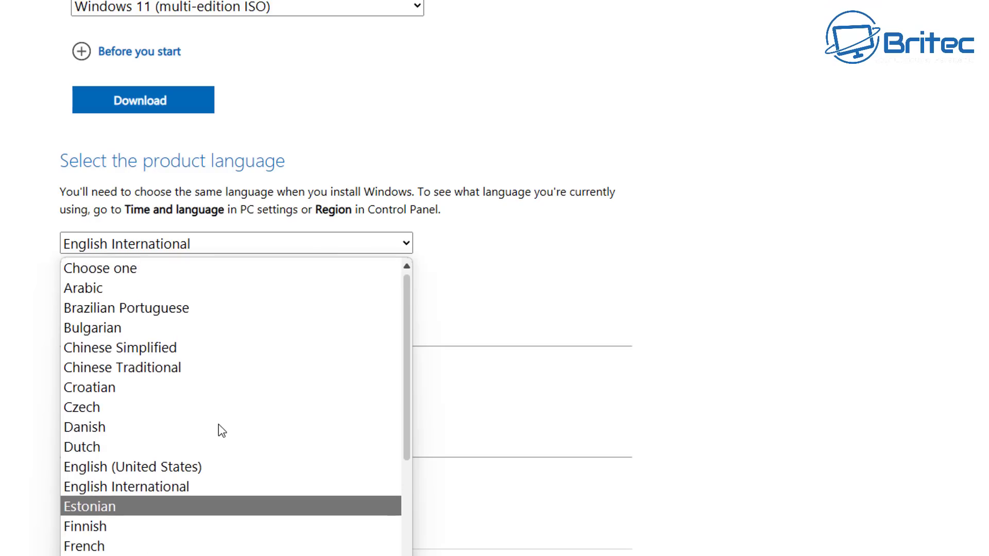
click(192, 494)
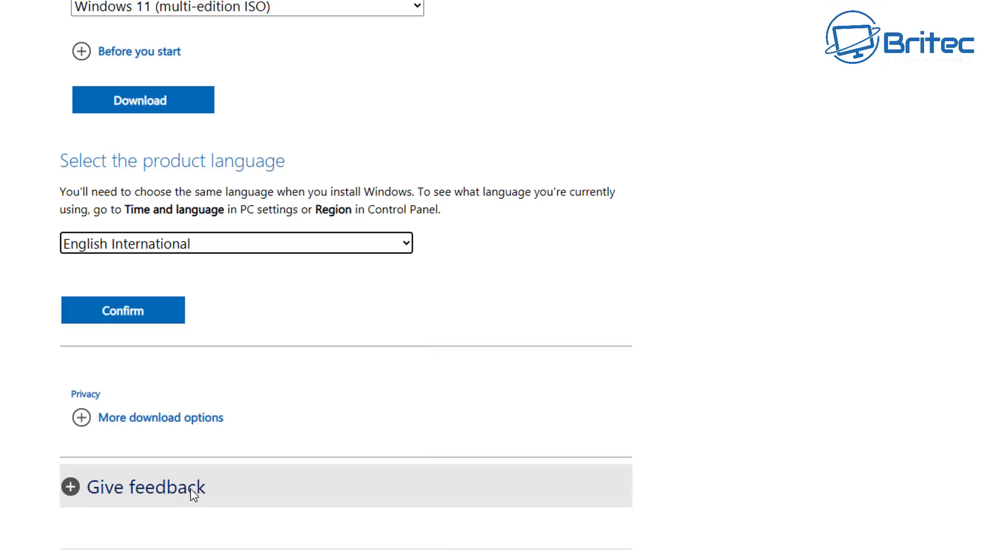
click(154, 325)
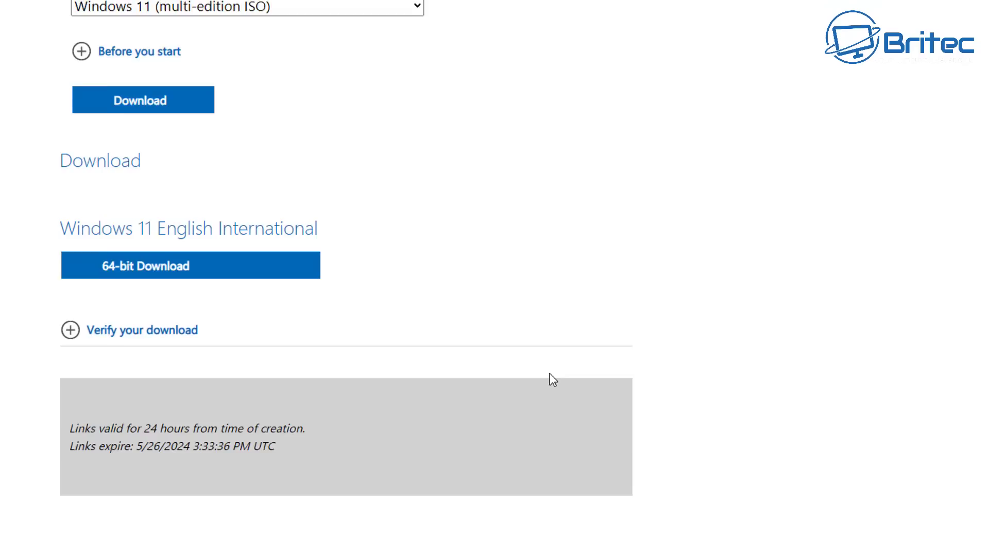
- Start the 64-bit Windows 11 23H2 English International ISO download
scroll(552, 377, down, 2)
click(157, 133)
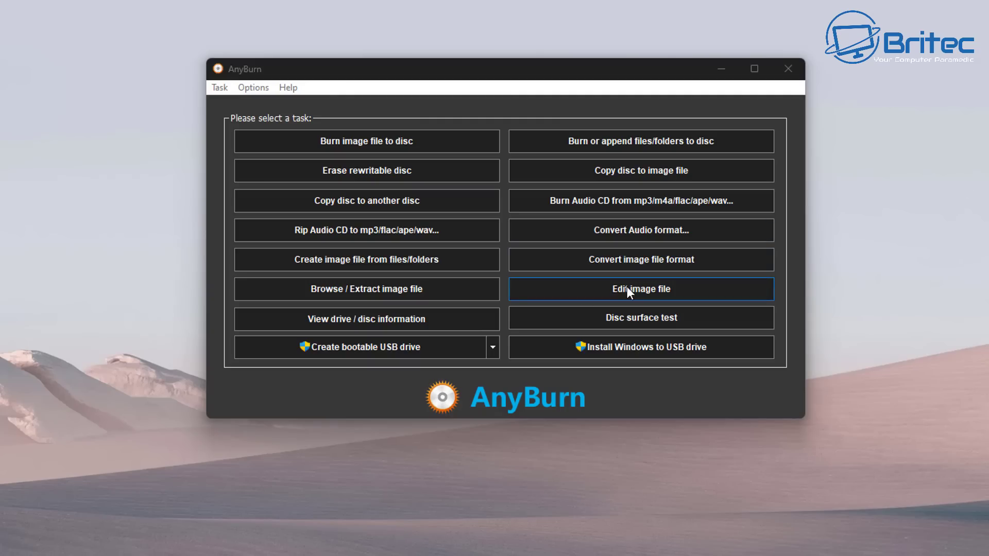
- Open Win11_23H2_EnglishInternational_x64v2.iso from Downloads in AnyBurn's Edit image file tool
click(684, 291)
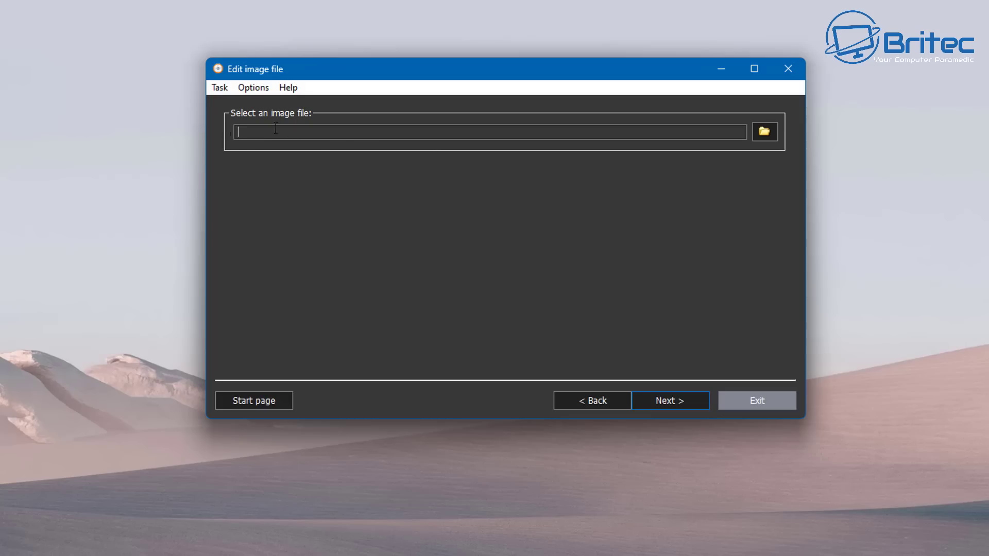
click(764, 132)
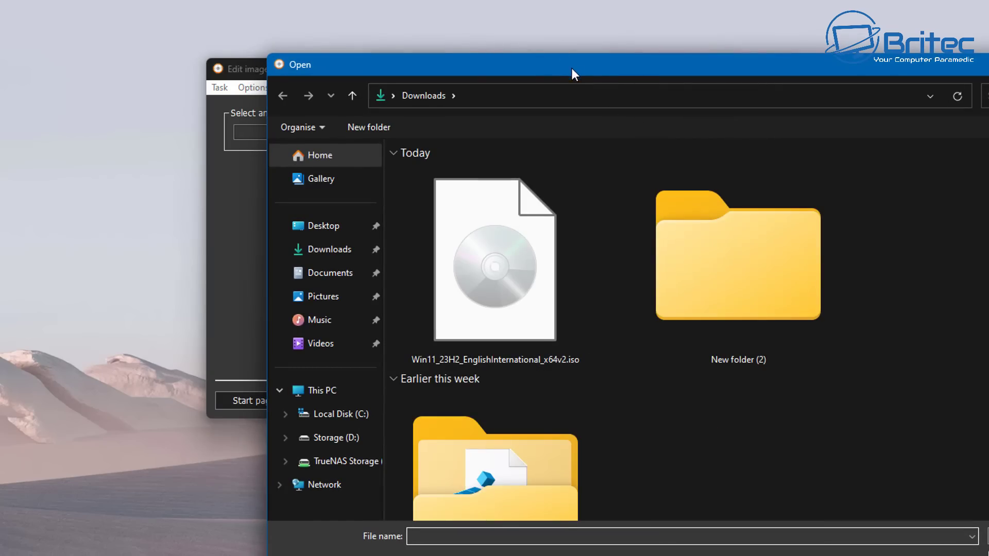
drag(572, 69, 359, 40)
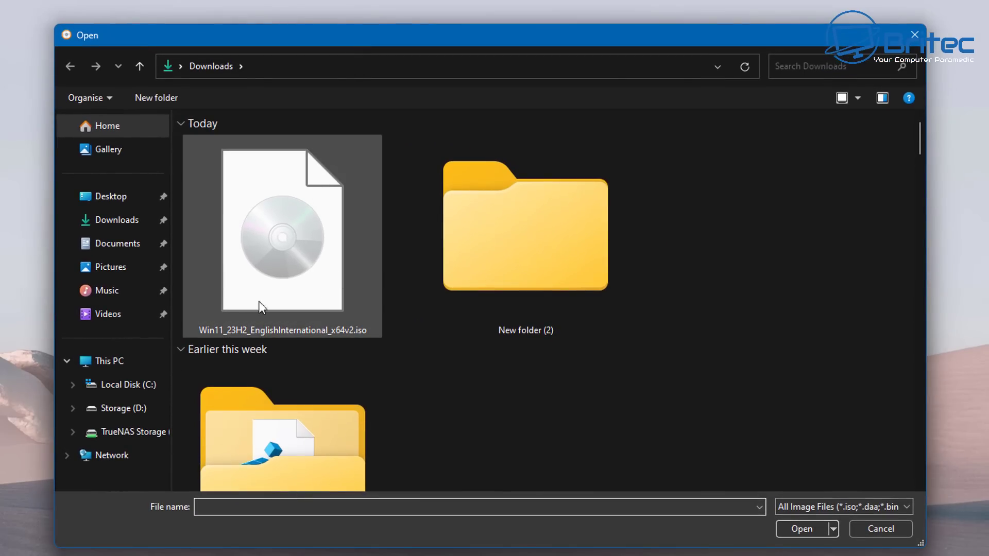
click(267, 273)
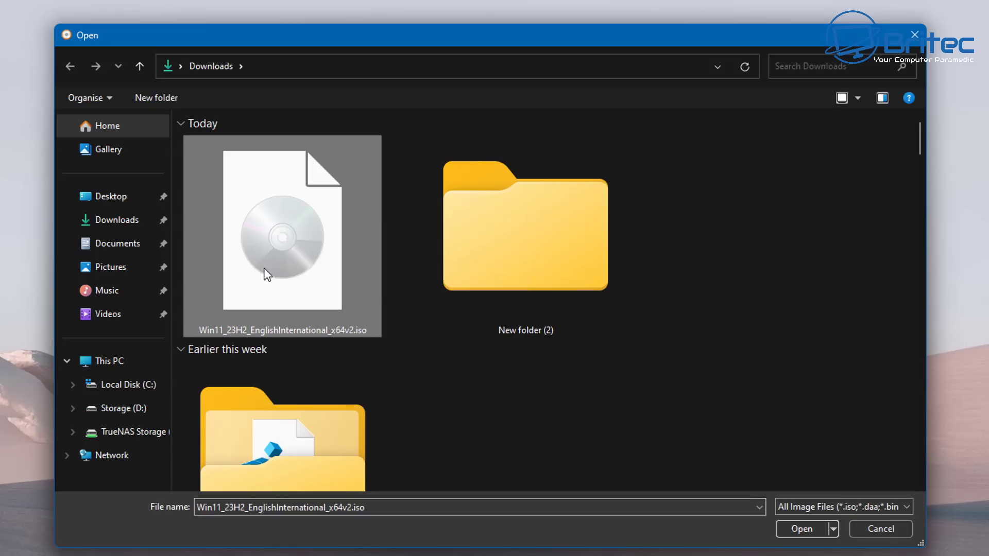
click(799, 531)
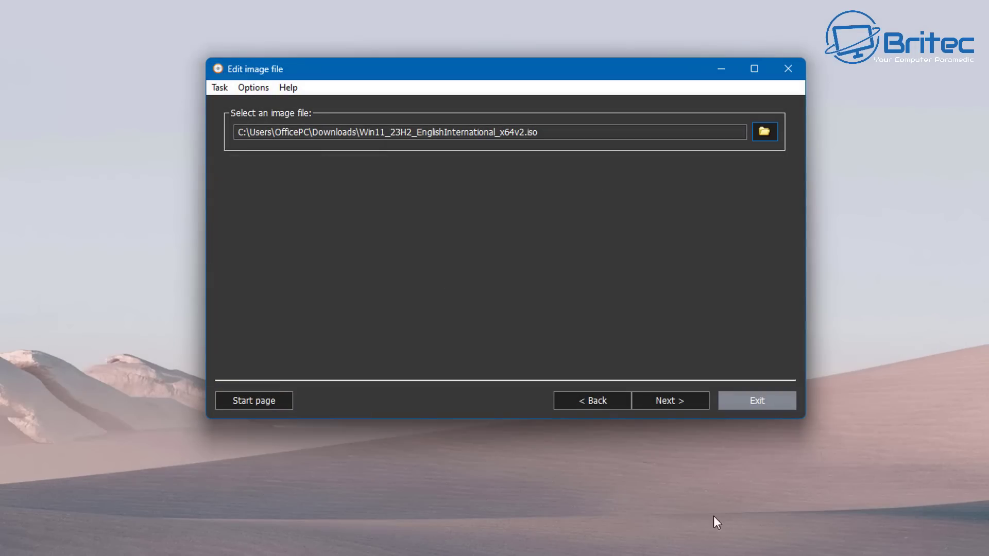
click(688, 403)
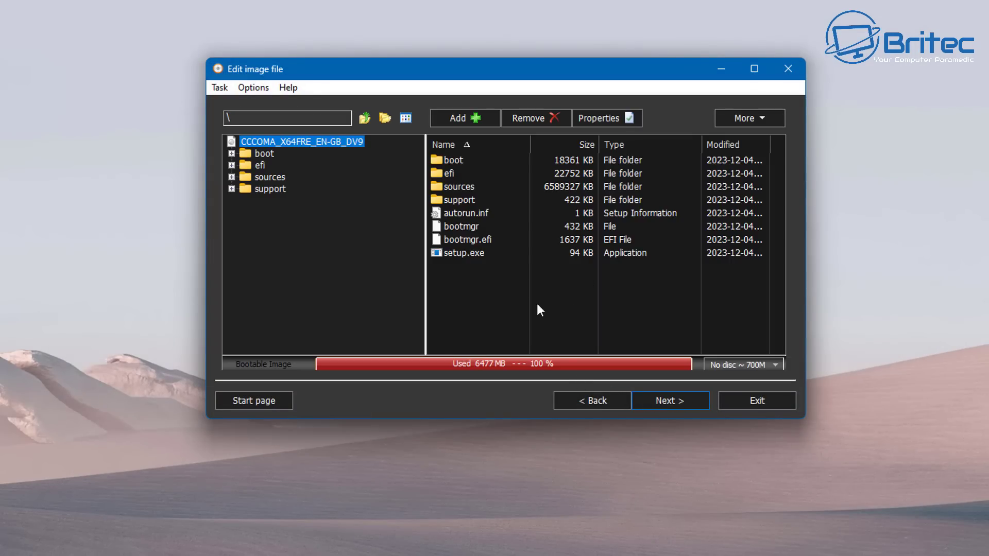
- Add the 38 KB autounattend.xml from Downloads to the ISO root, beside setup.exe
click(470, 118)
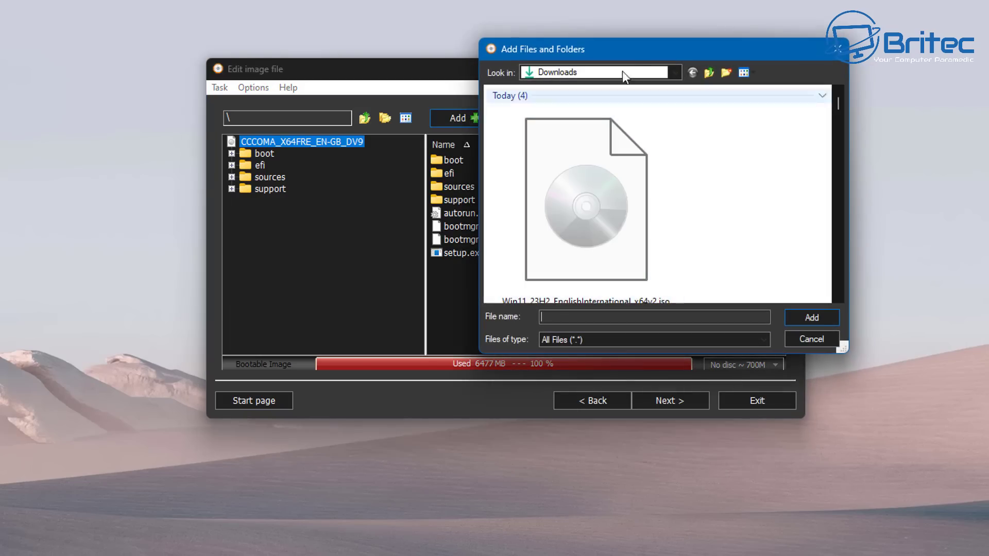
drag(643, 49, 428, 77)
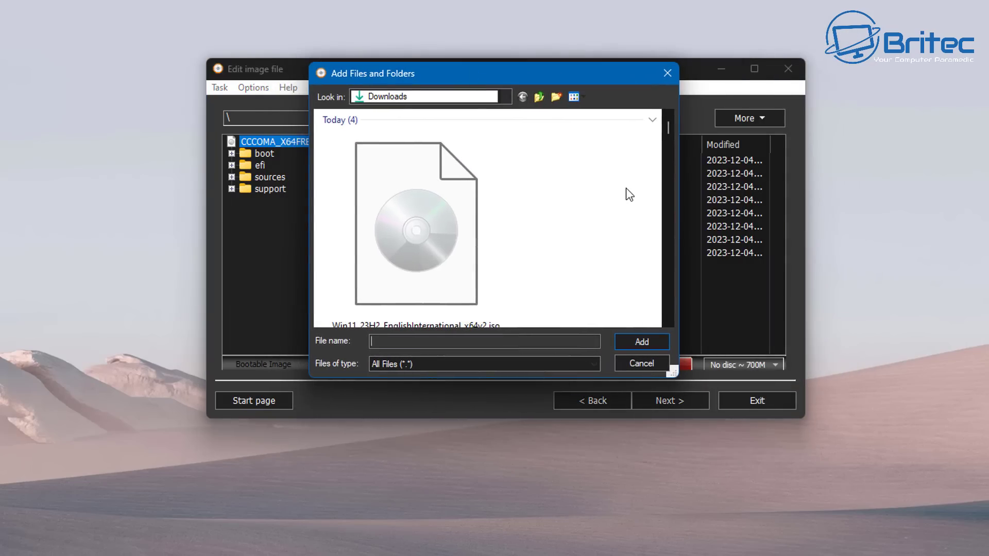
scroll(629, 198, down, 2)
scroll(626, 192, down, 2)
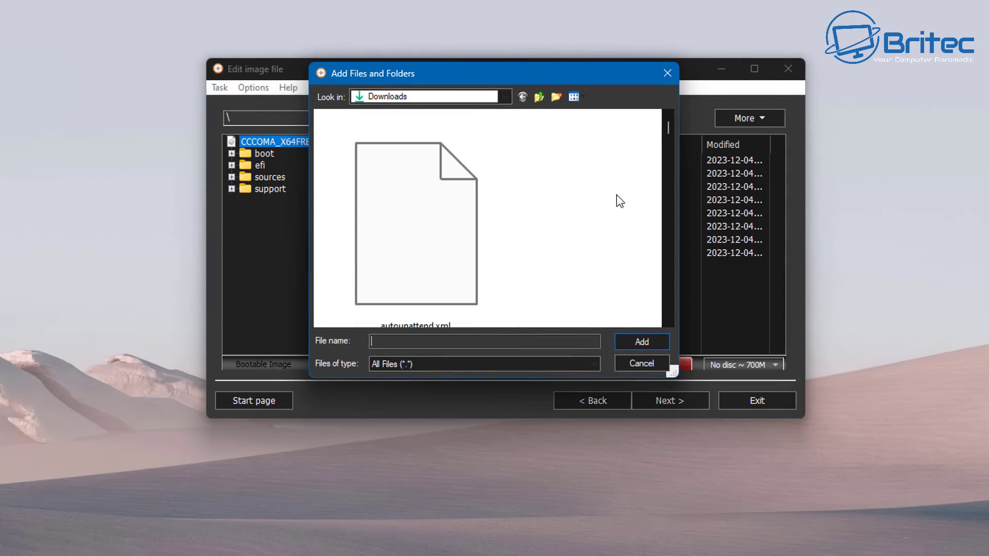
click(410, 228)
scroll(558, 254, down, 2)
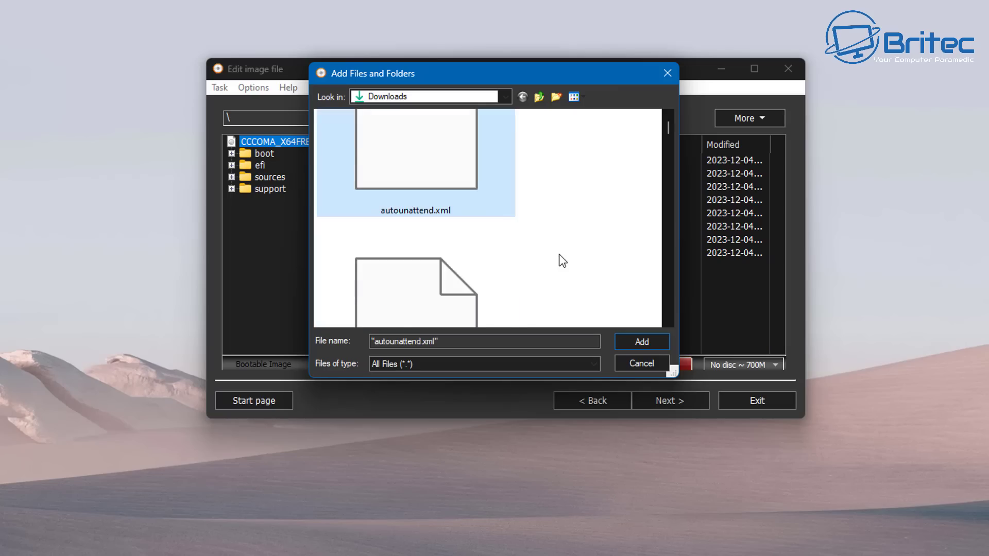
click(642, 338)
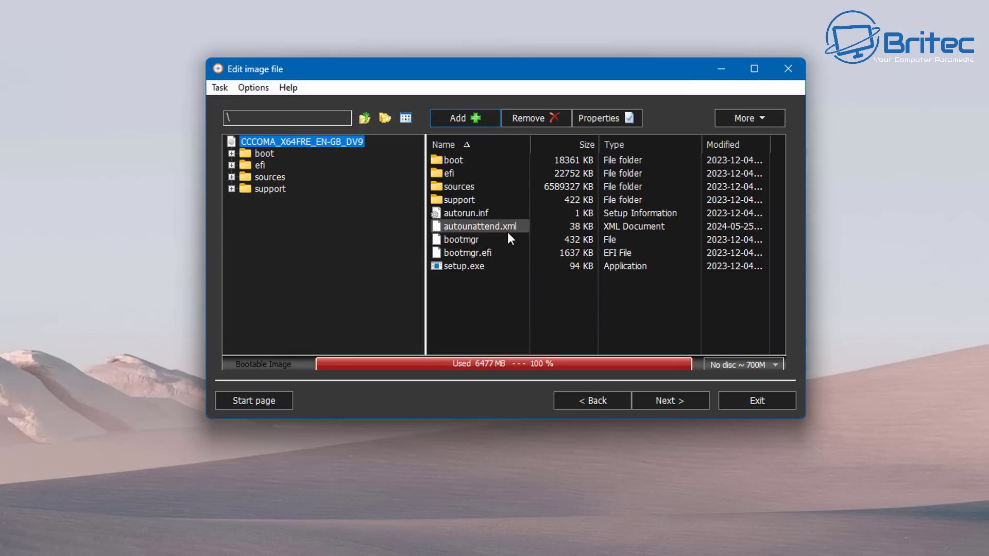
- Rename the output image to Win11_23H2_custom.iso in Downloads and create the ISO
click(677, 401)
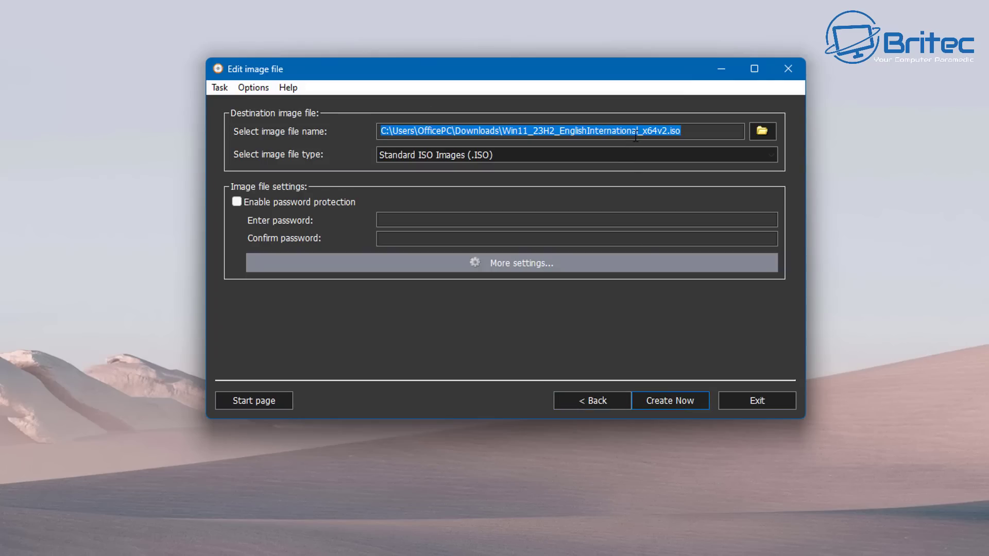
click(665, 132)
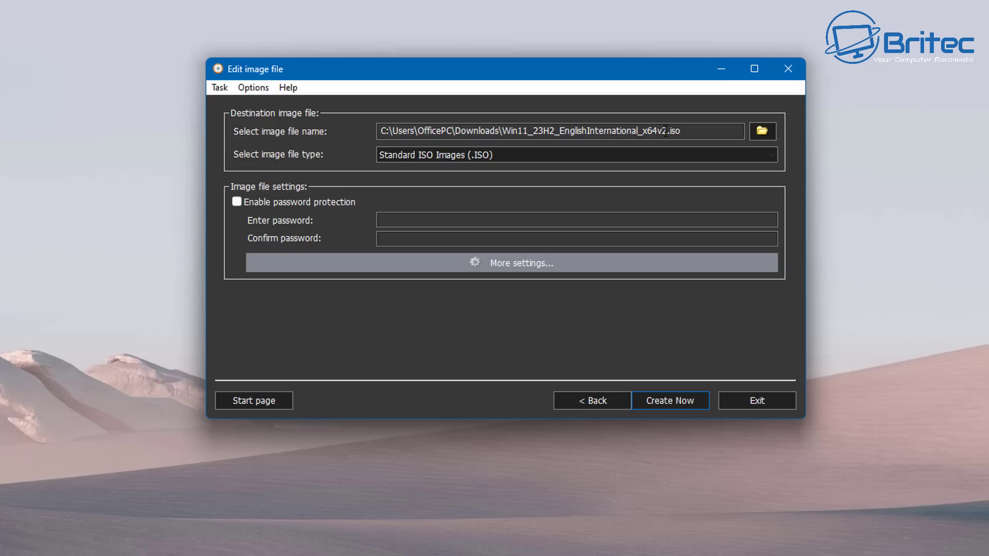
drag(657, 132, 564, 132)
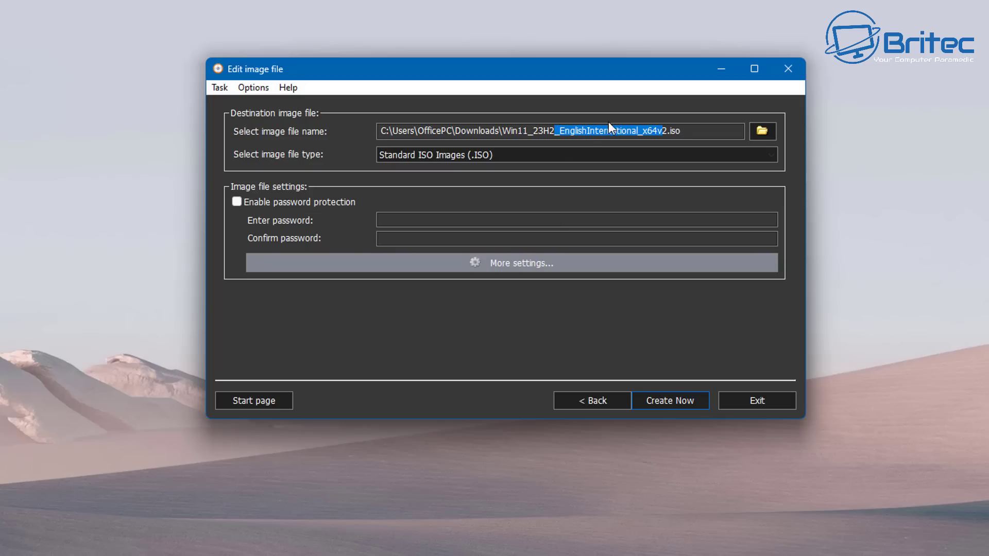
click(622, 132)
drag(668, 132, 561, 135)
text(cust)
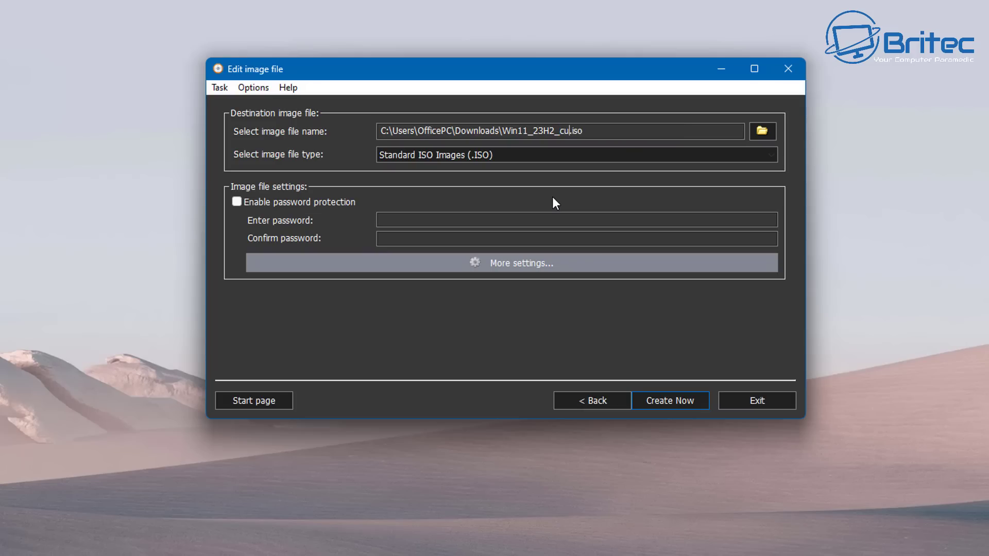
text(om)
click(678, 400)
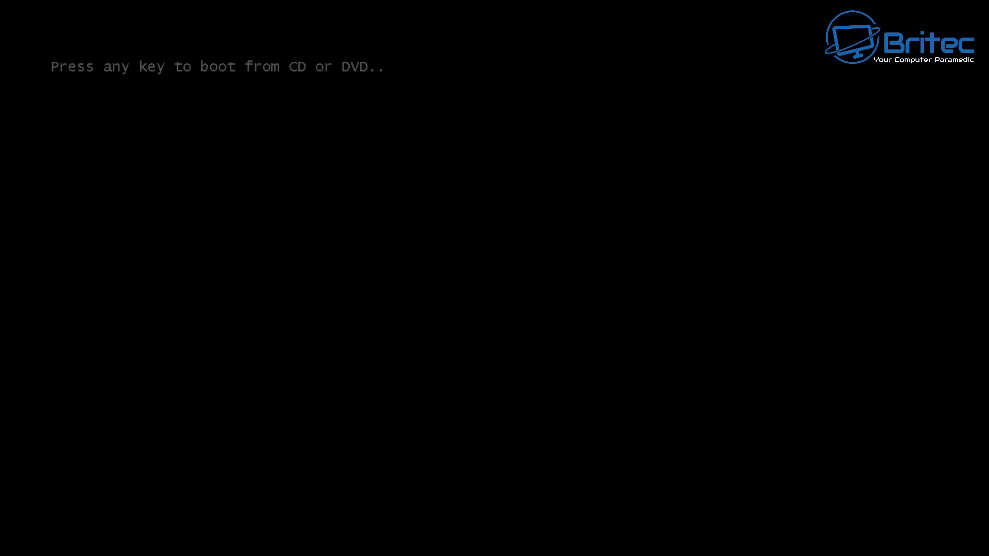
- Boot from the DVD and install Windows 11 Pro on Drive 0's unallocated space with English (UK) settings
key(Return)
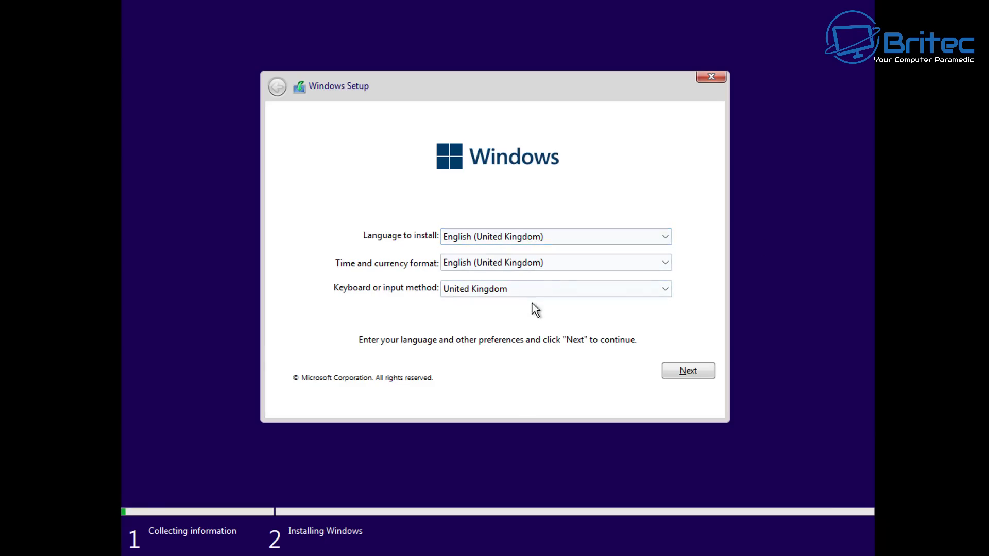
click(689, 372)
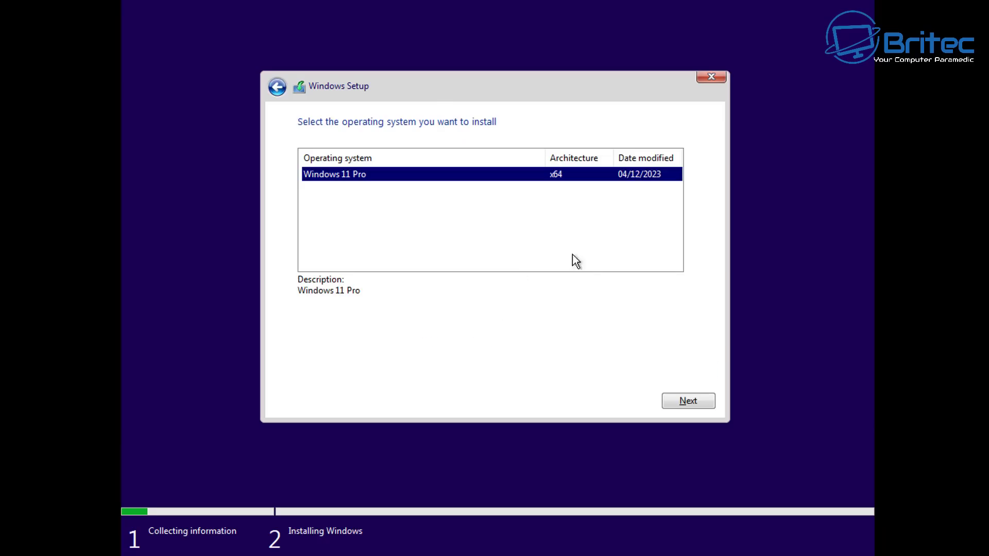
click(675, 403)
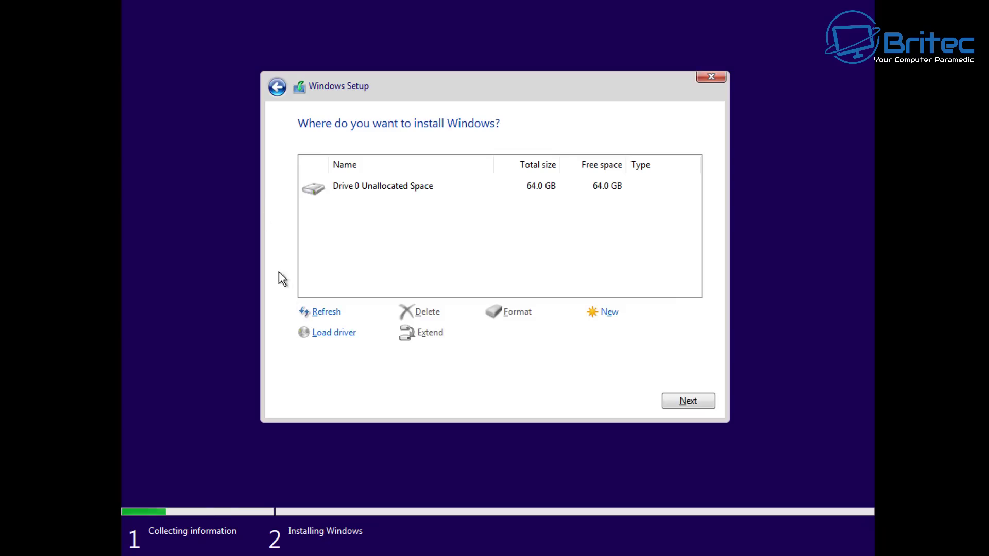
click(705, 402)
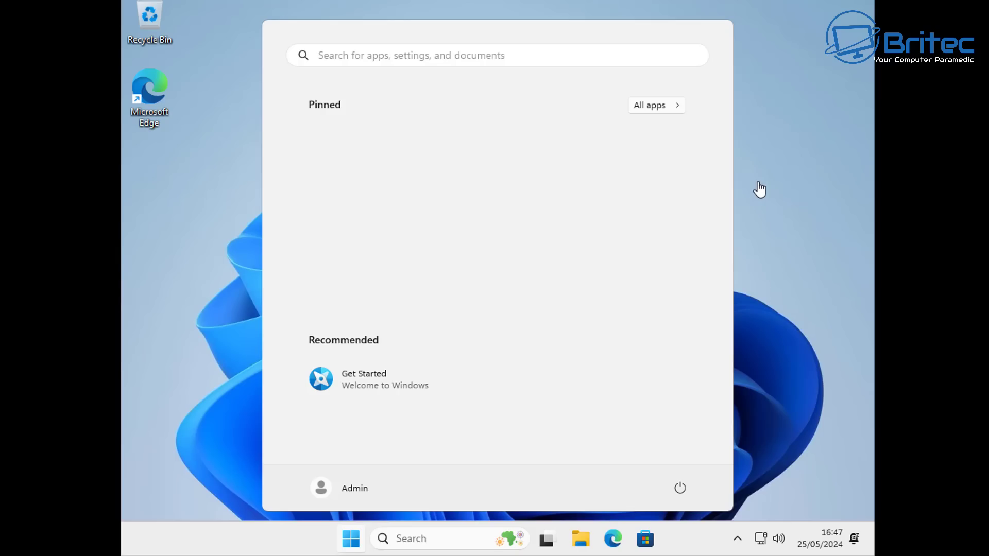
- Browse the Start menu's All apps list, from Accessibility down to Windows Back up
click(771, 156)
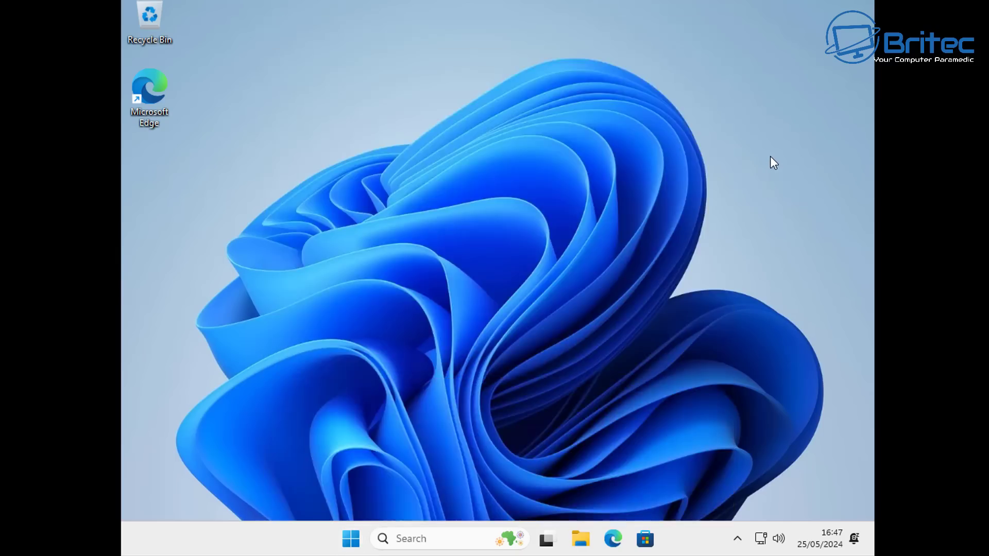
click(390, 545)
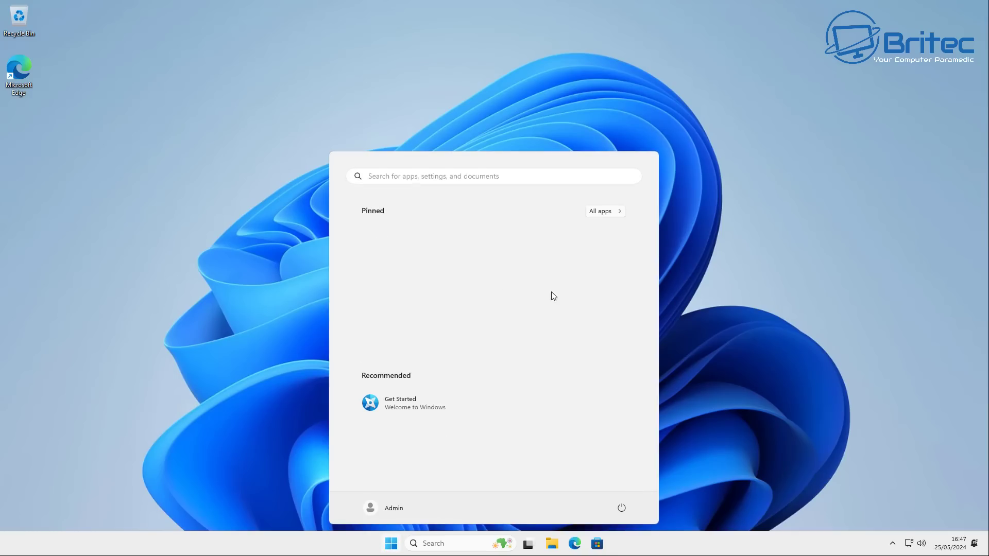
click(610, 212)
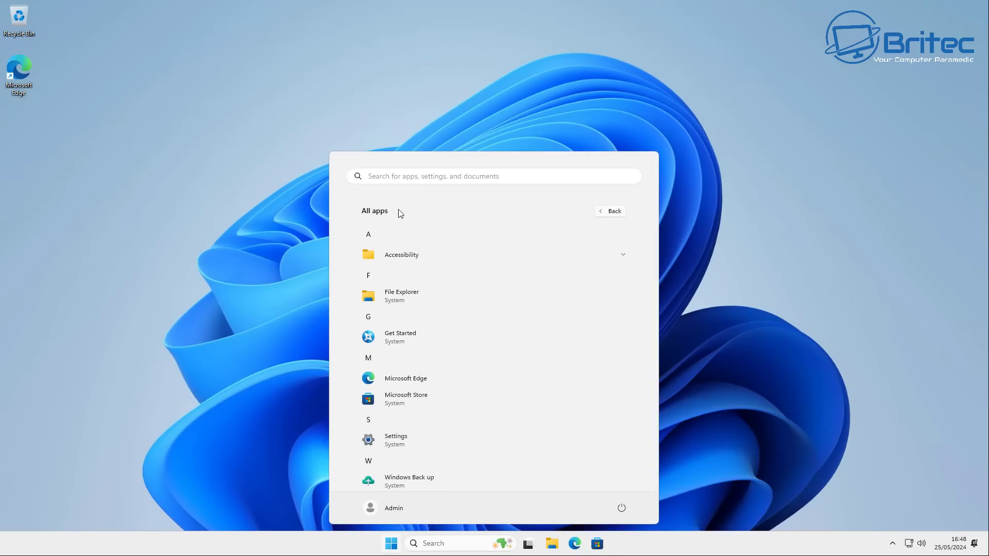
scroll(400, 247, down, 1)
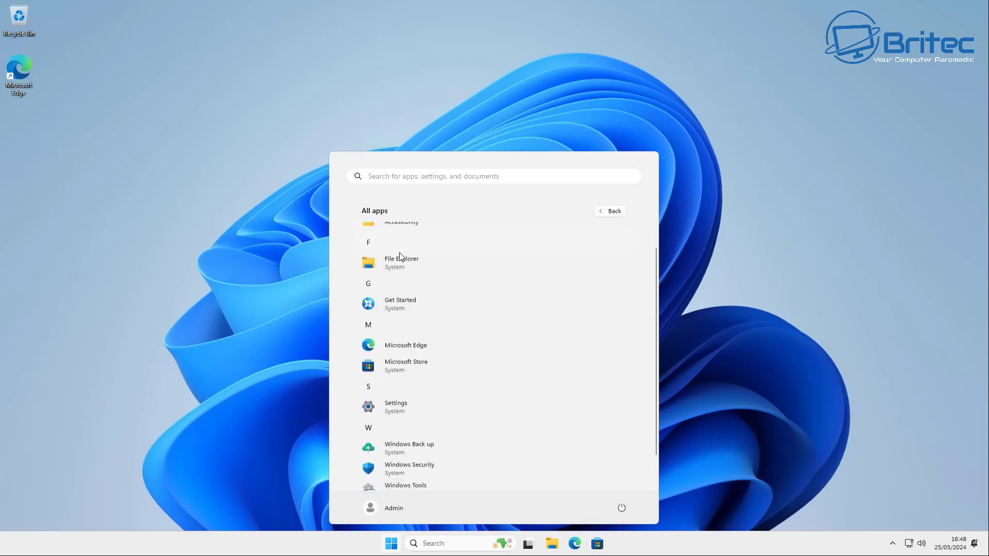
scroll(400, 256, up, 1)
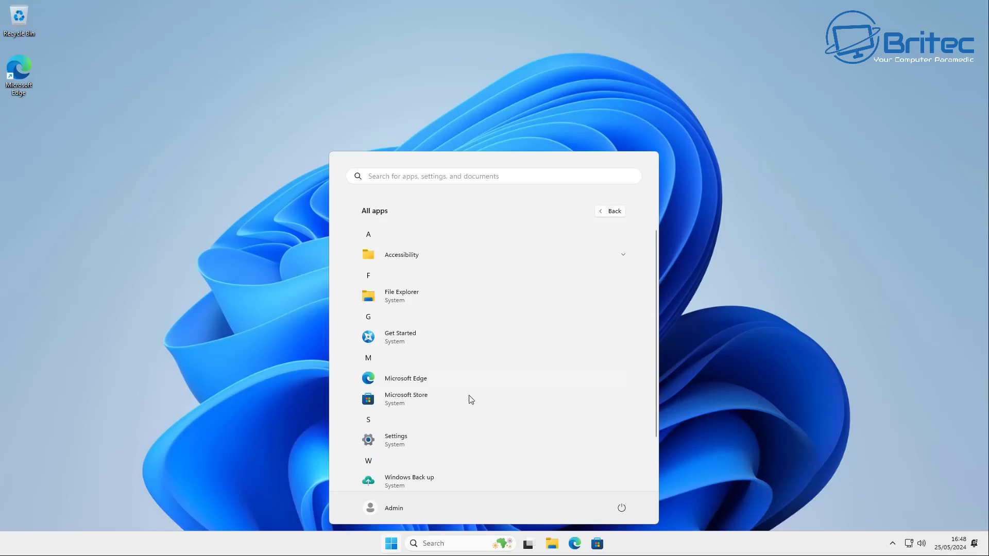
click(611, 212)
click(730, 236)
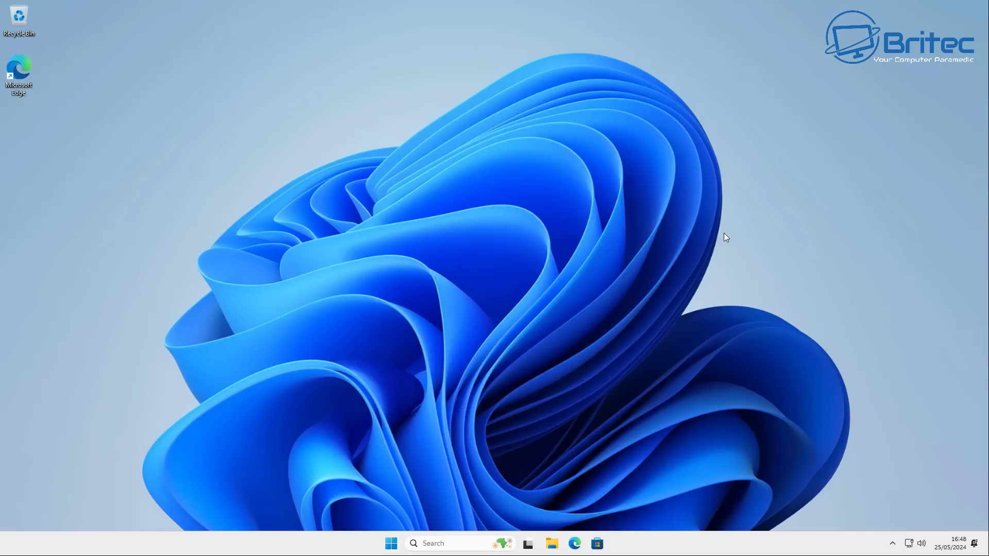
click(391, 544)
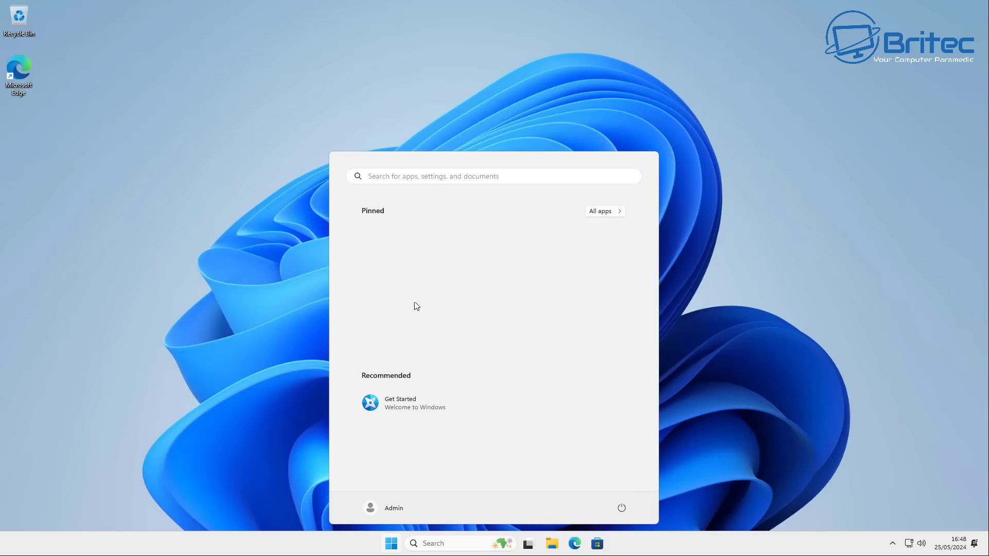
click(604, 212)
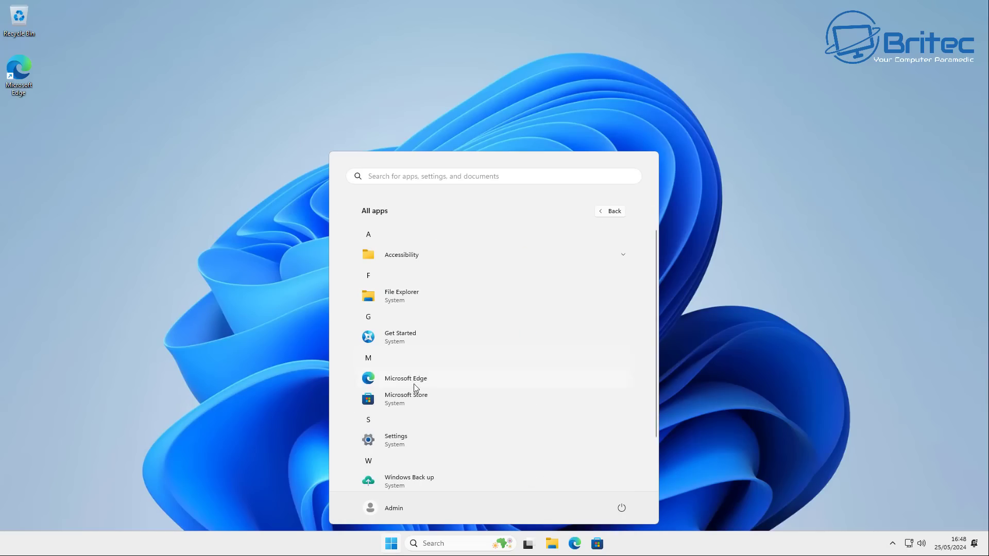
- Launch Settings from All apps and maximize its window
click(377, 447)
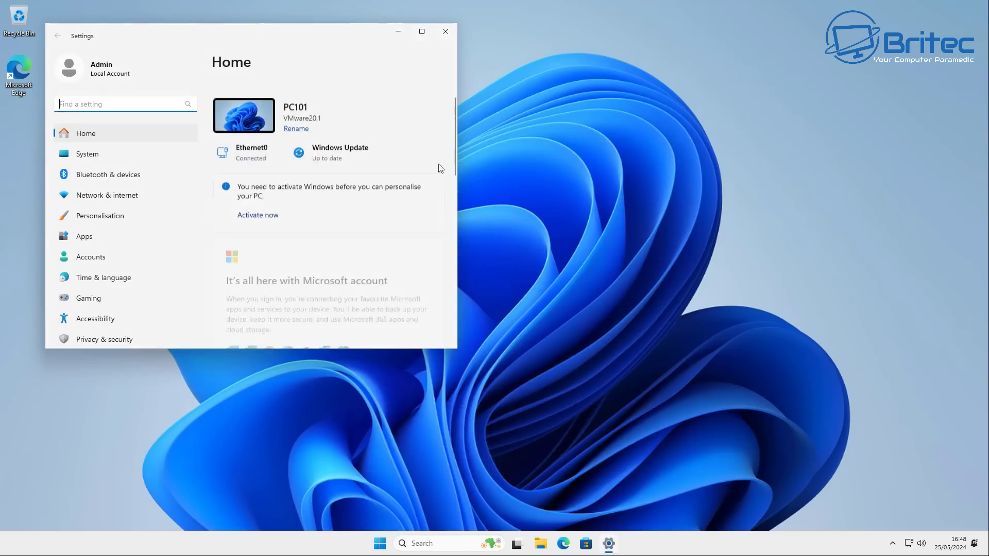
click(420, 33)
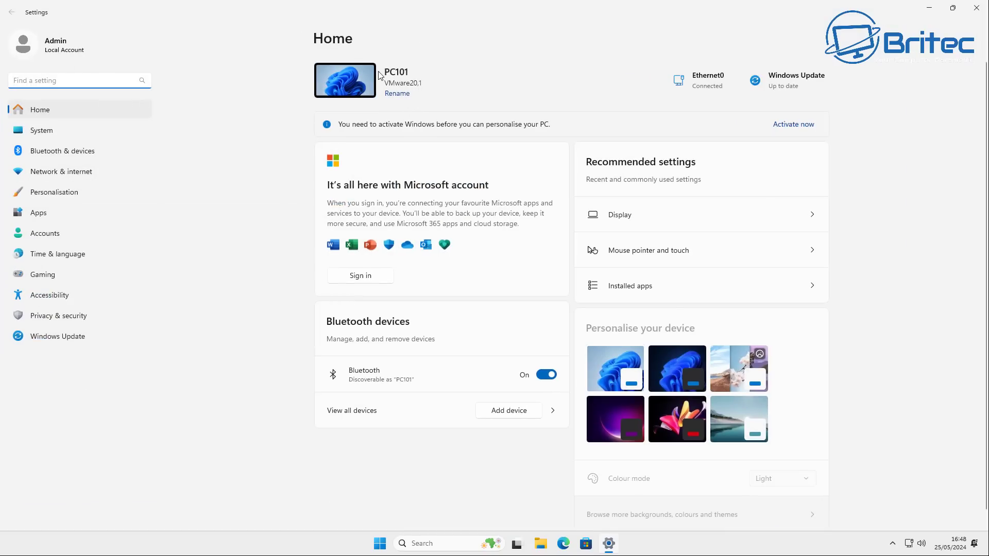
click(404, 76)
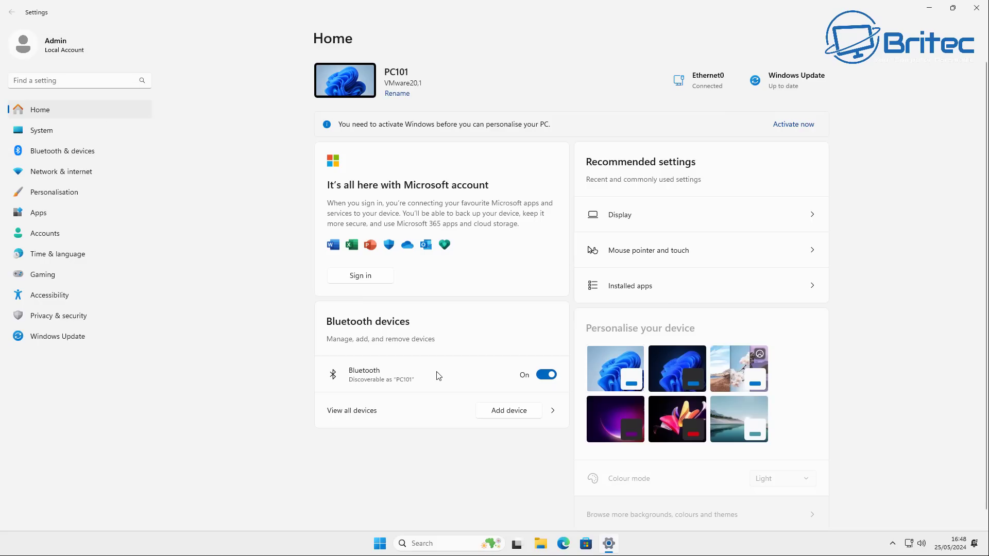
- Search 'bitlocker', confirm C: has BitLocker off, and close the BitLocker window
click(60, 81)
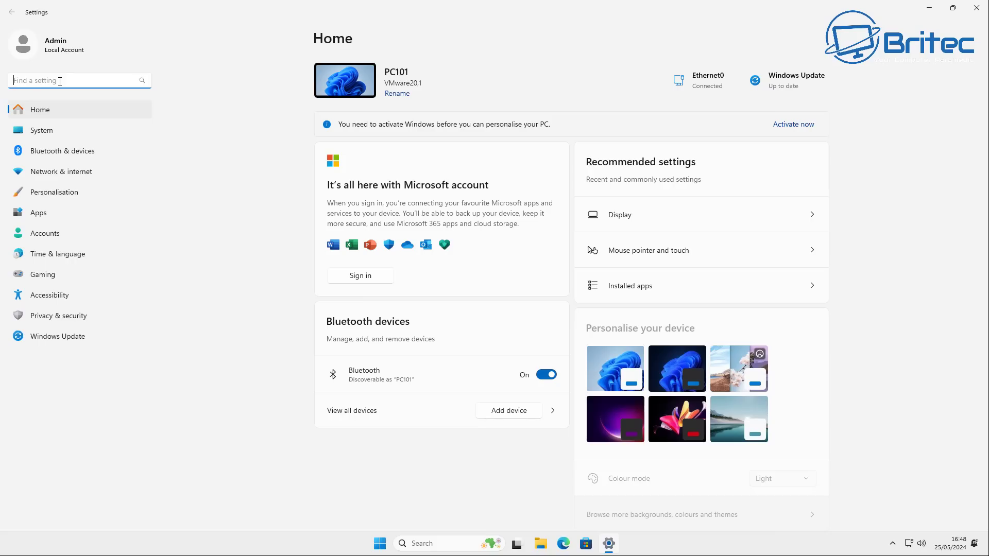
text(bitl)
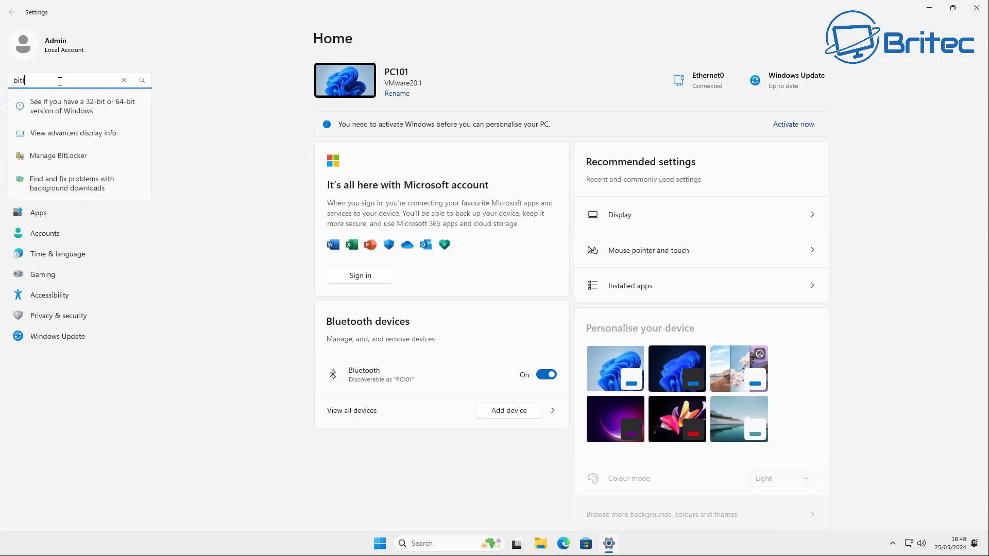
text(ocker)
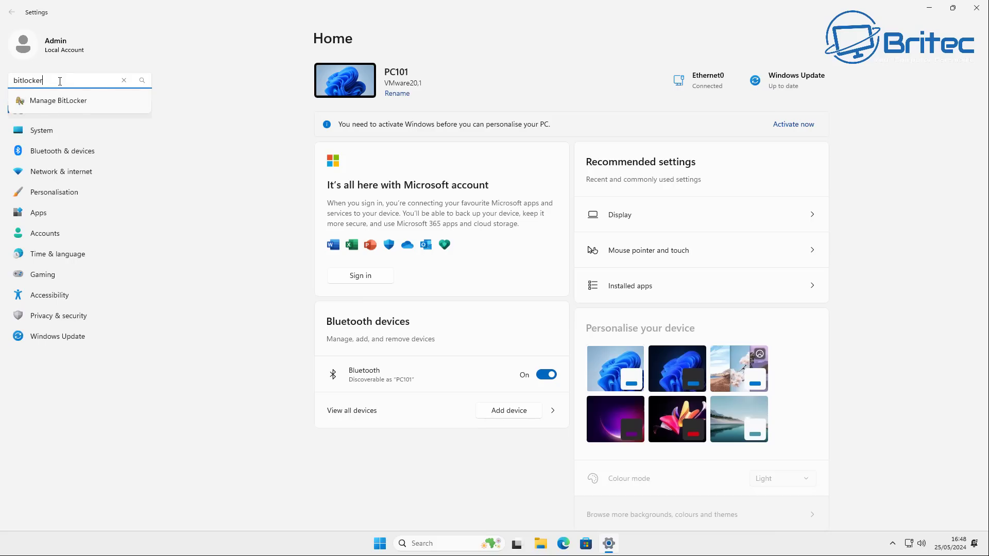
click(58, 105)
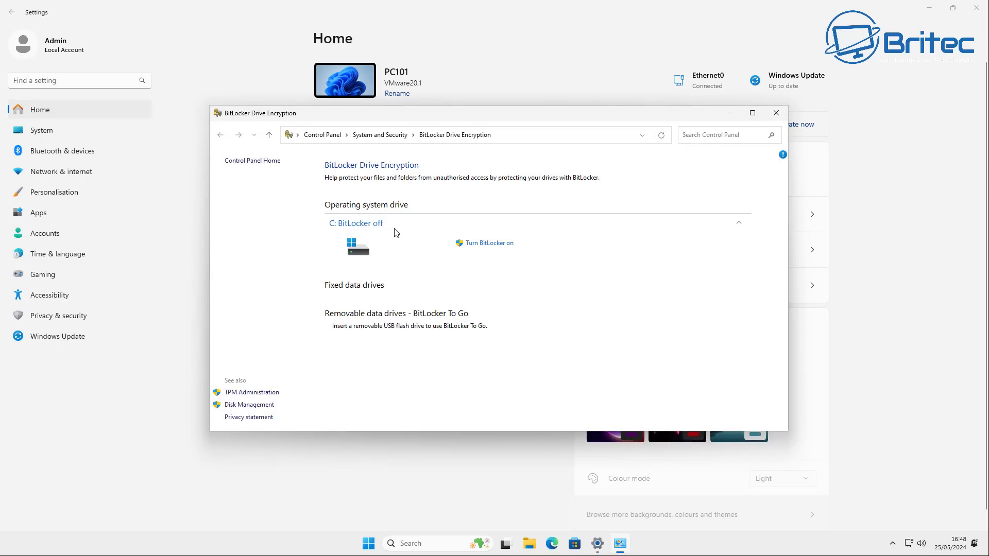
click(777, 115)
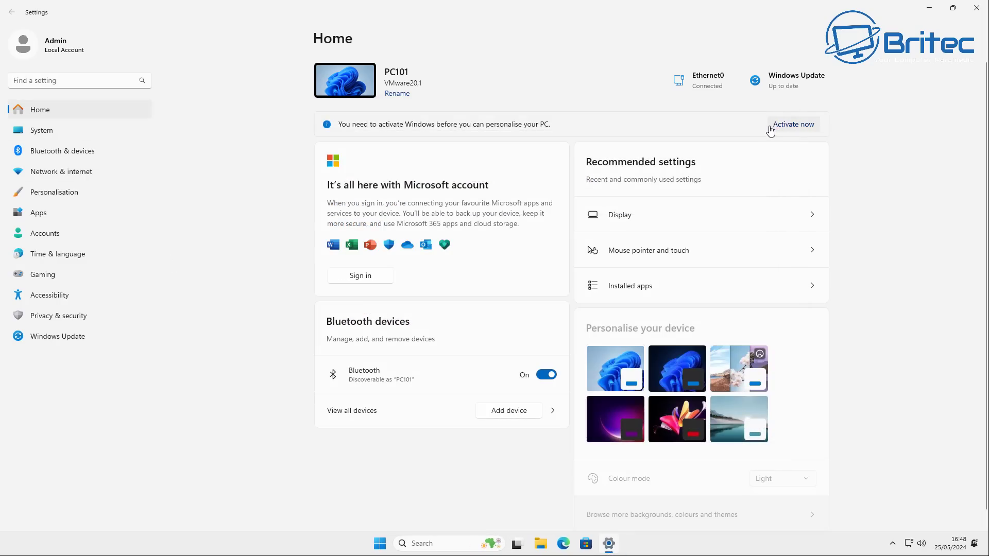
- Change Personalisation > Taskbar > Search from Search box to Search icon only
click(81, 192)
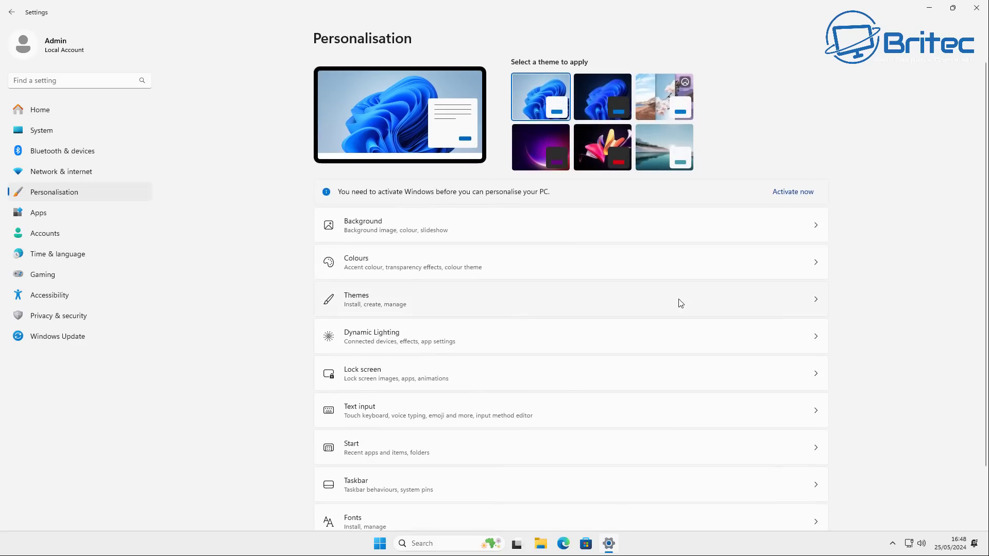
scroll(673, 305, down, 2)
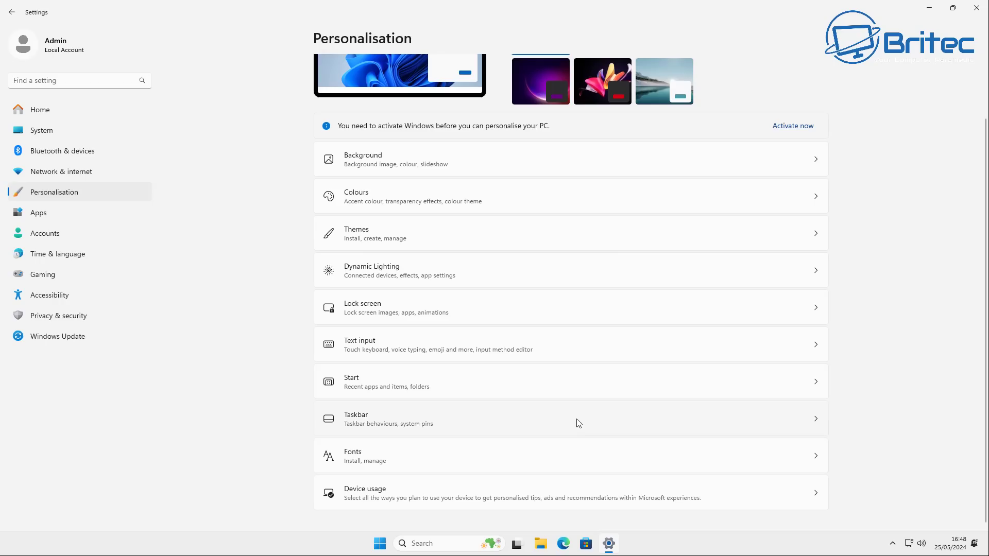
click(546, 430)
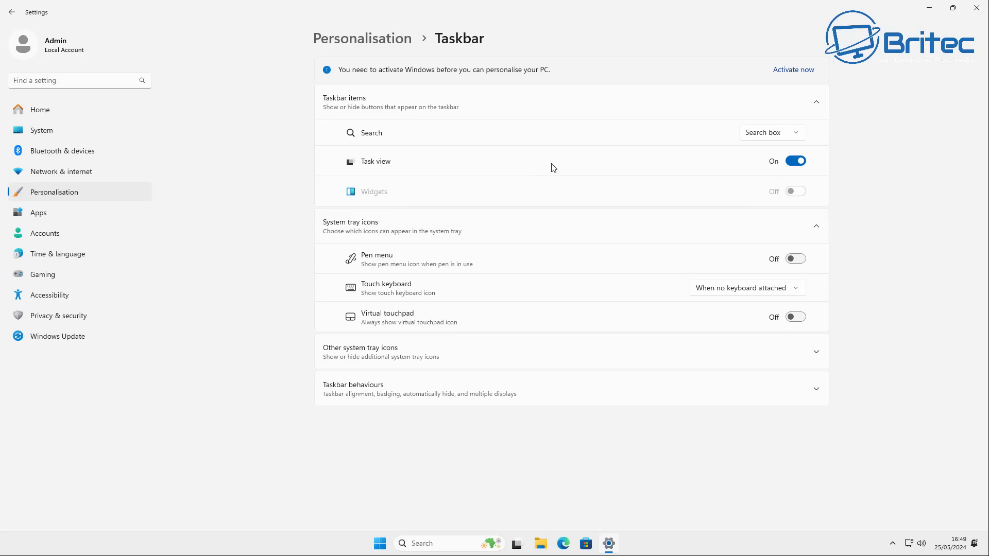
click(786, 133)
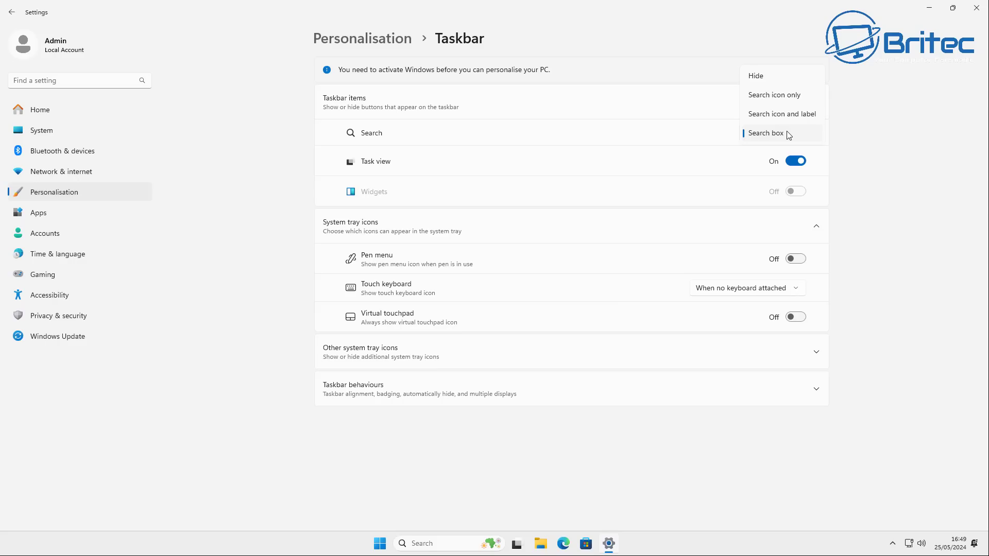
click(778, 96)
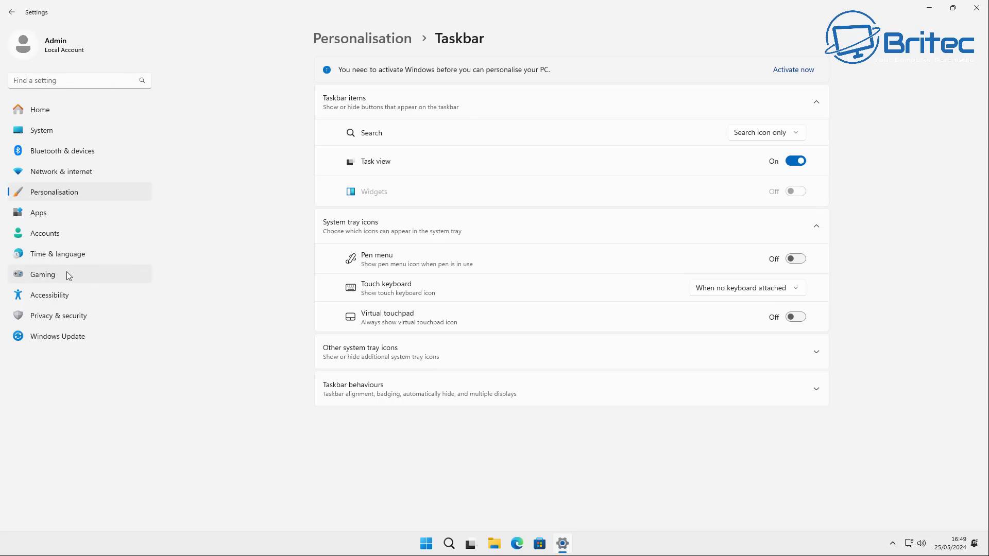
- Turn off Allow location override under Privacy & security > Location, then close Settings
click(39, 316)
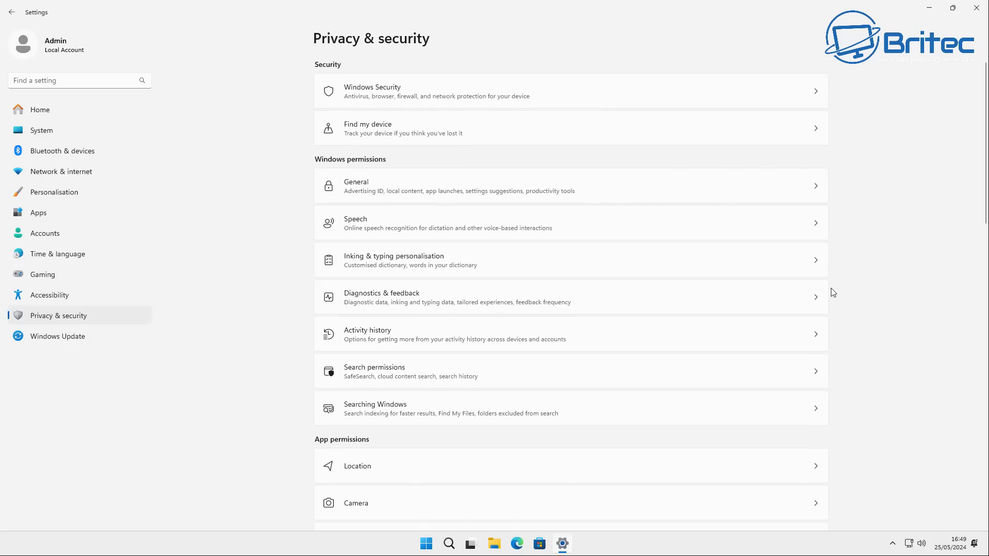
click(638, 477)
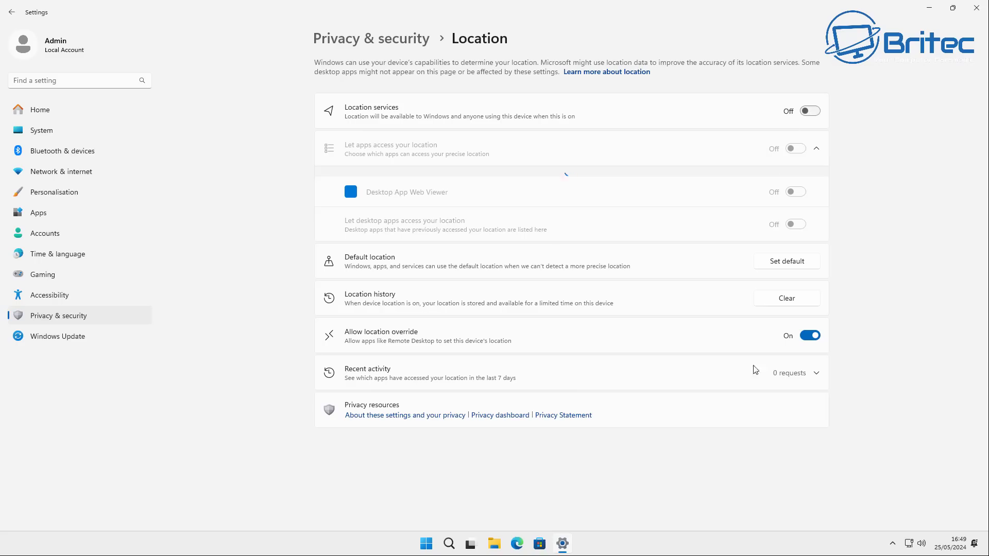
click(808, 337)
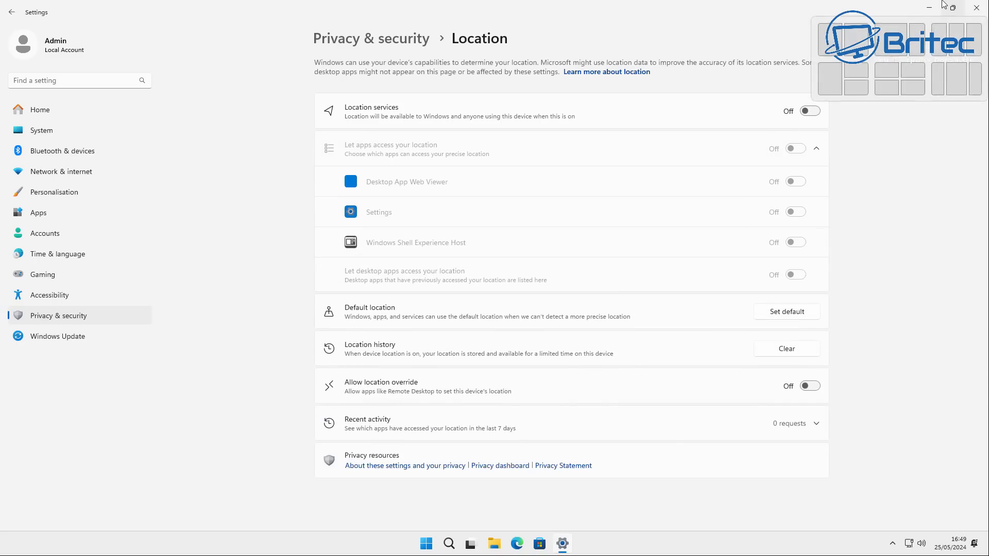
click(976, 8)
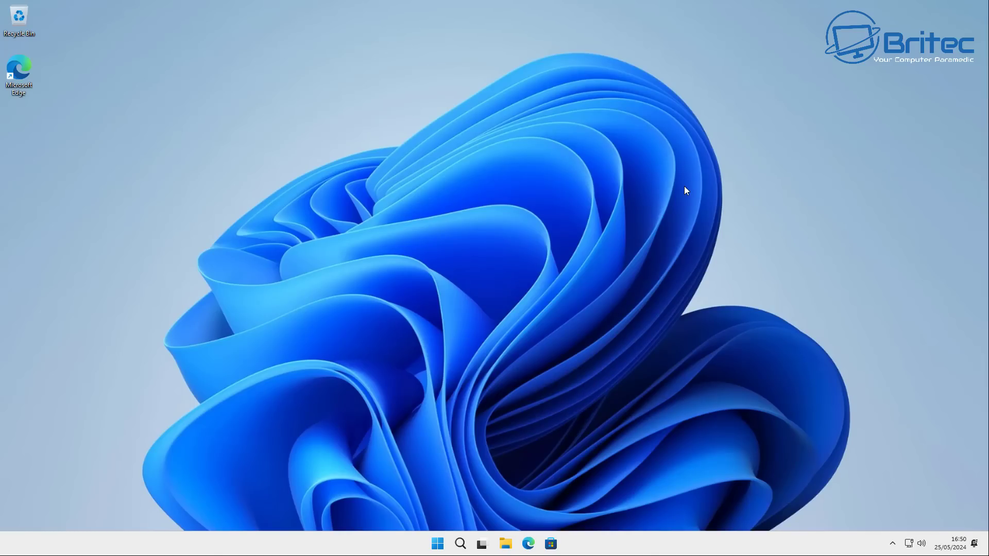